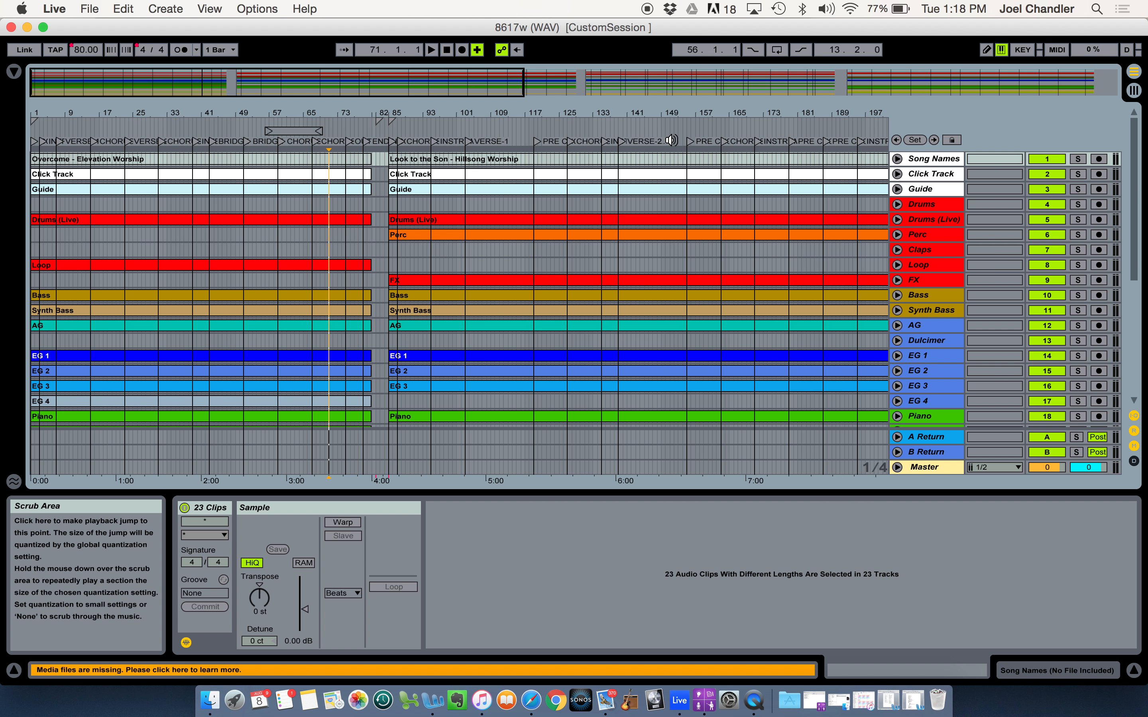
# Save the Live Set as a new set named 8617 on the Desktop.
pyautogui.press('-')
pyautogui.press('-')
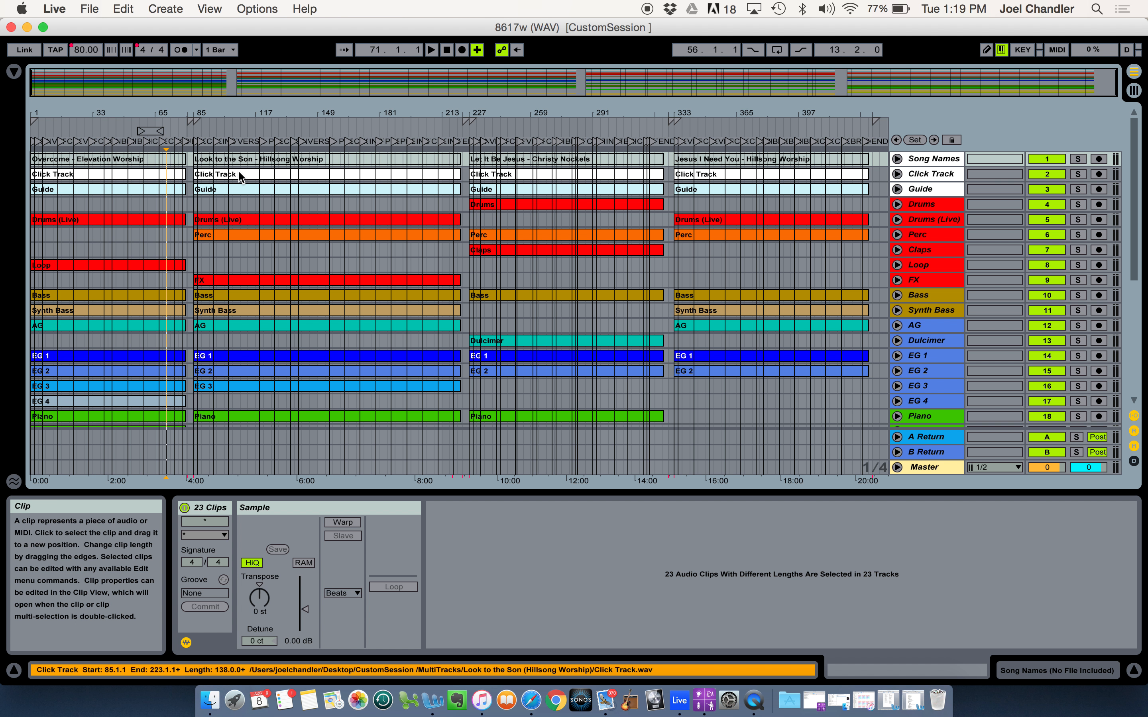
pyautogui.click(88, 9)
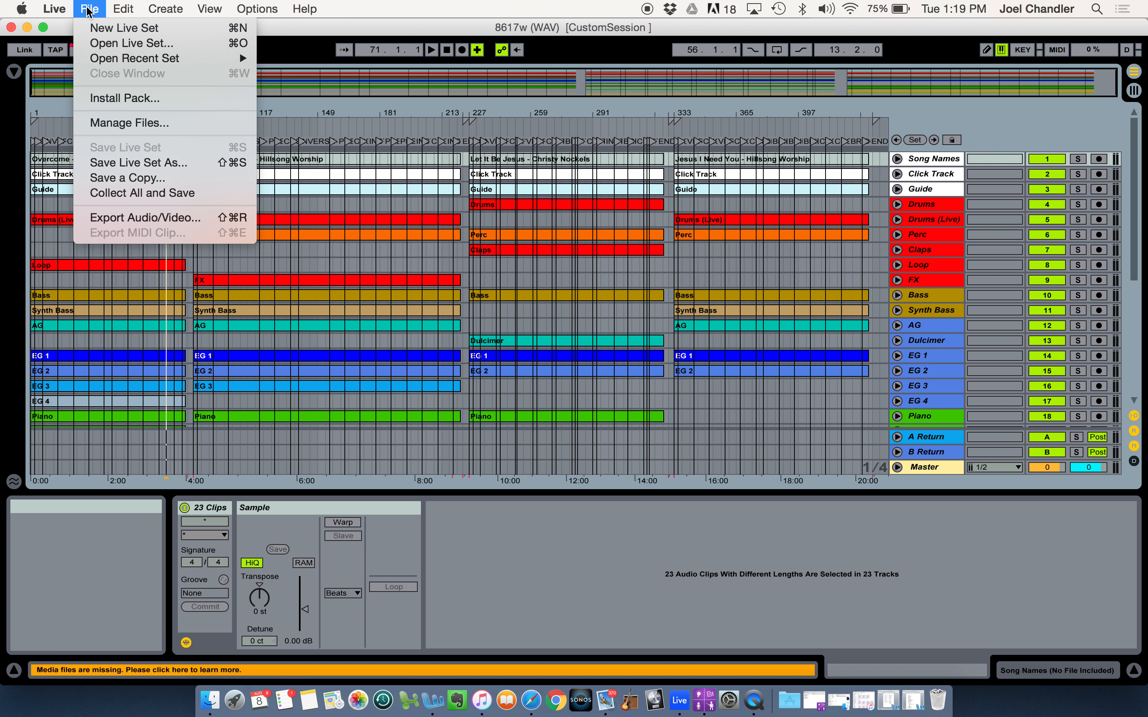
pyautogui.click(165, 163)
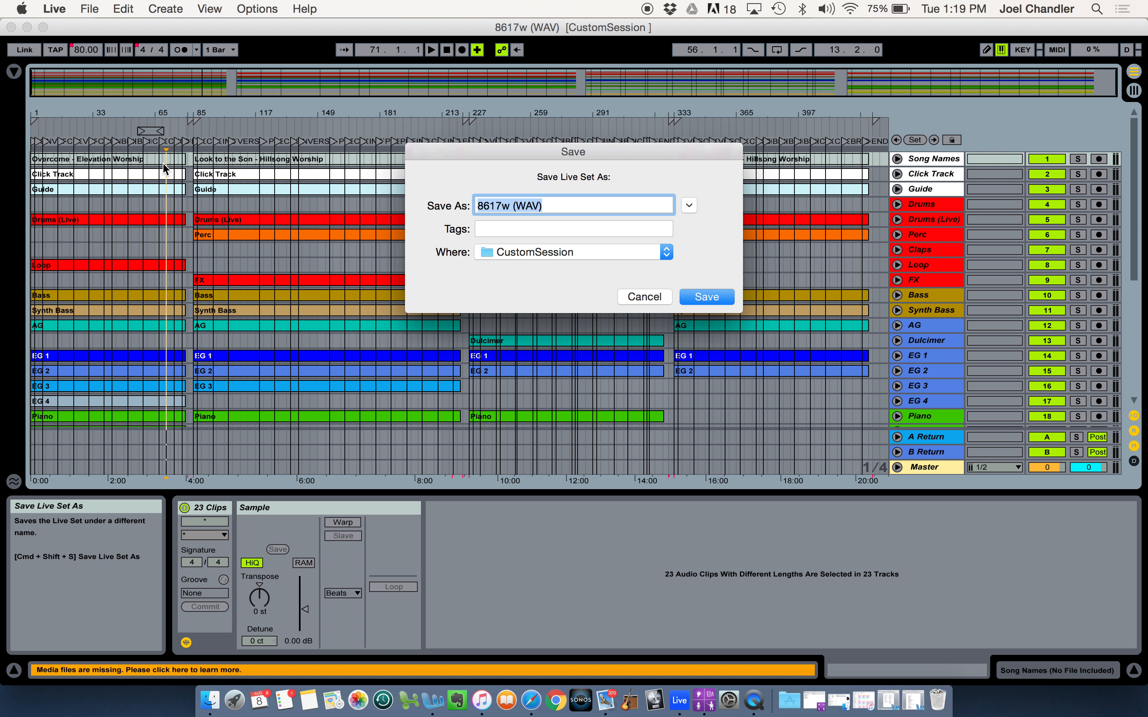
pyautogui.press('Right')
pyautogui.press('BackSpace')
pyautogui.press('BackSpace')
pyautogui.press('BackSpace')
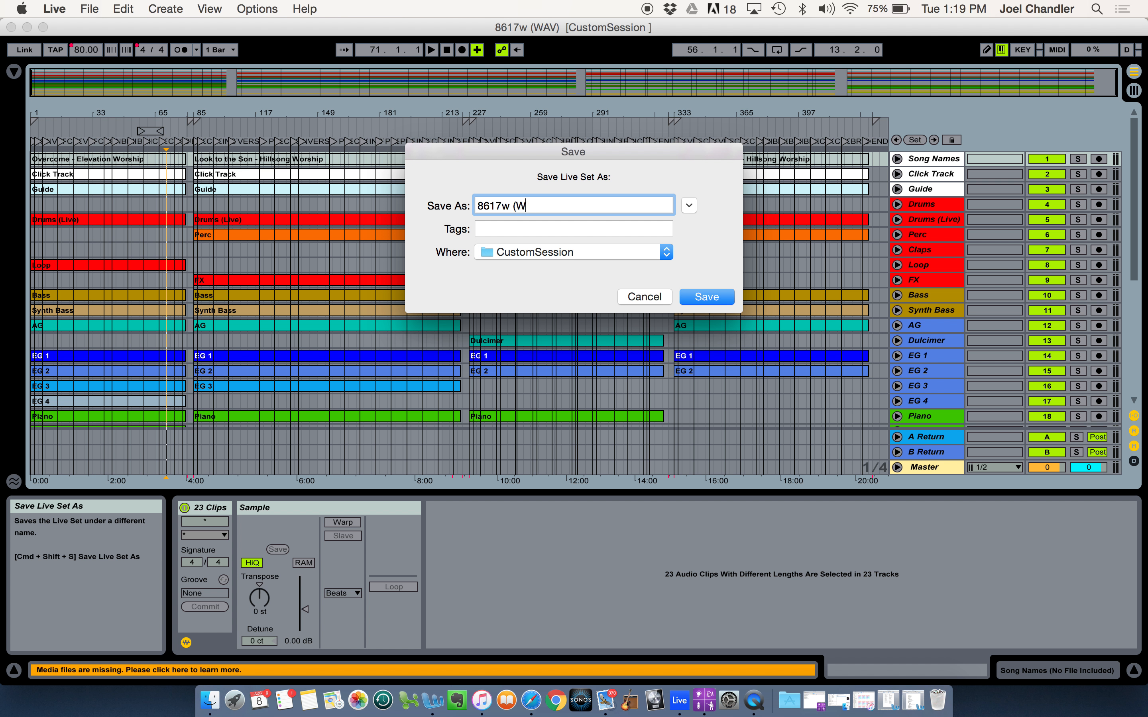
pyautogui.press('BackSpace')
pyautogui.press('BackSpace')
pyautogui.press('BackSpace')
pyautogui.press('BackSpace')
pyautogui.click(666, 253)
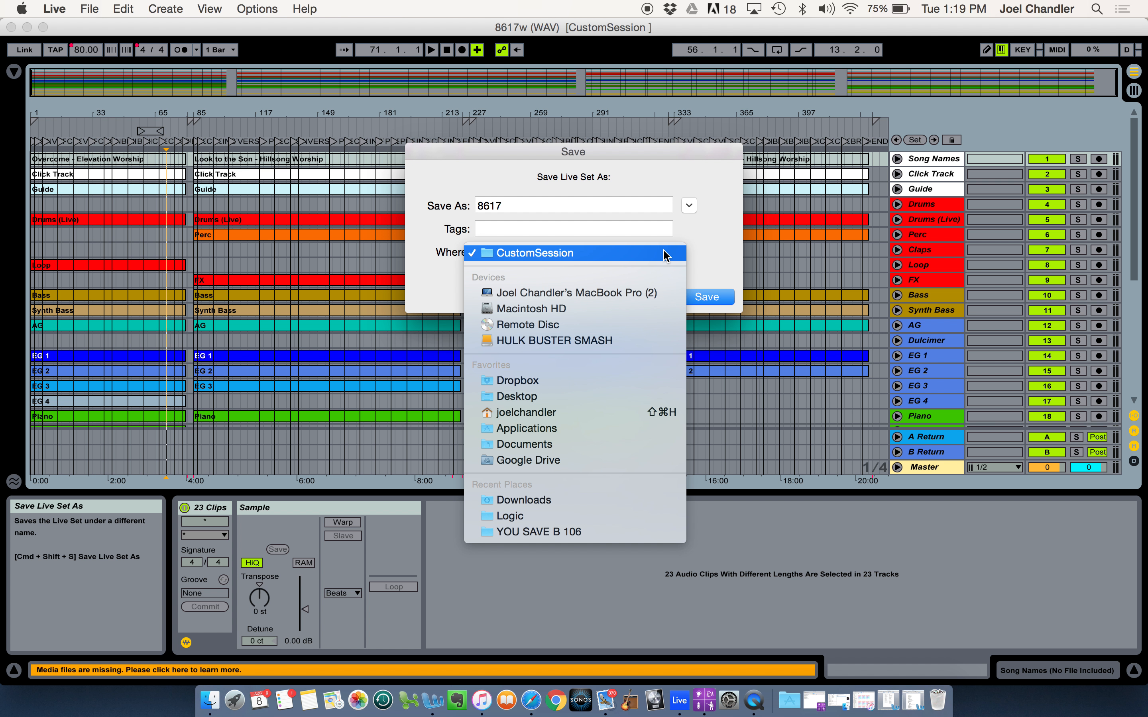
pyautogui.click(534, 397)
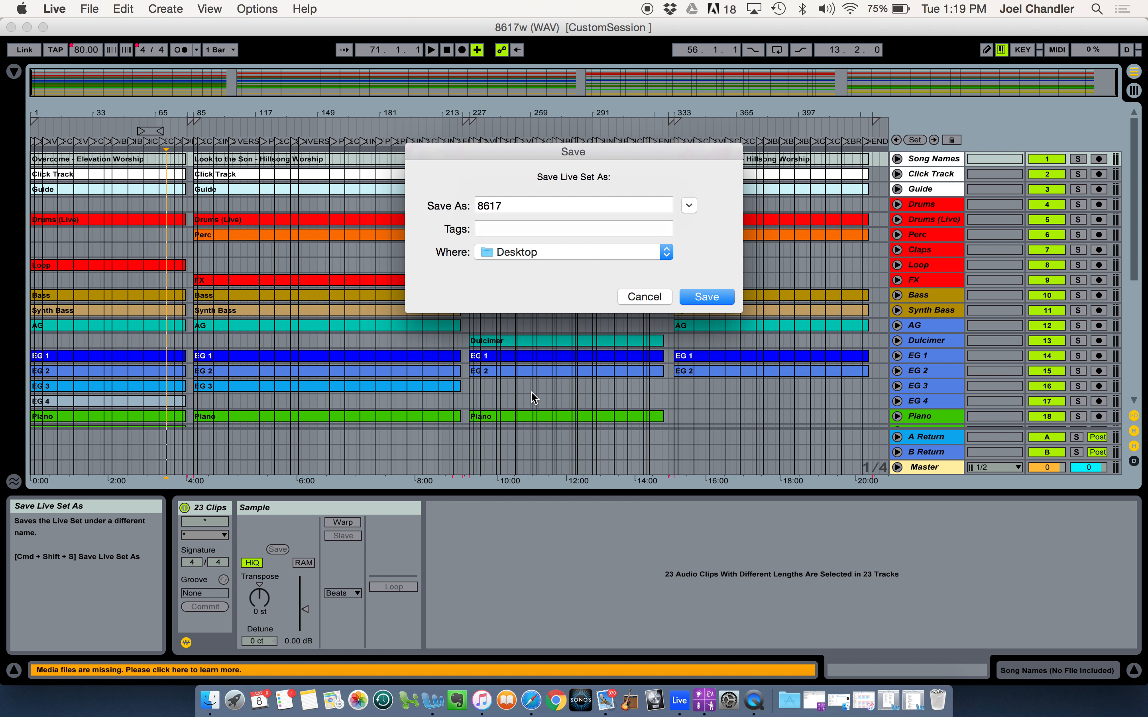
pyautogui.click(709, 296)
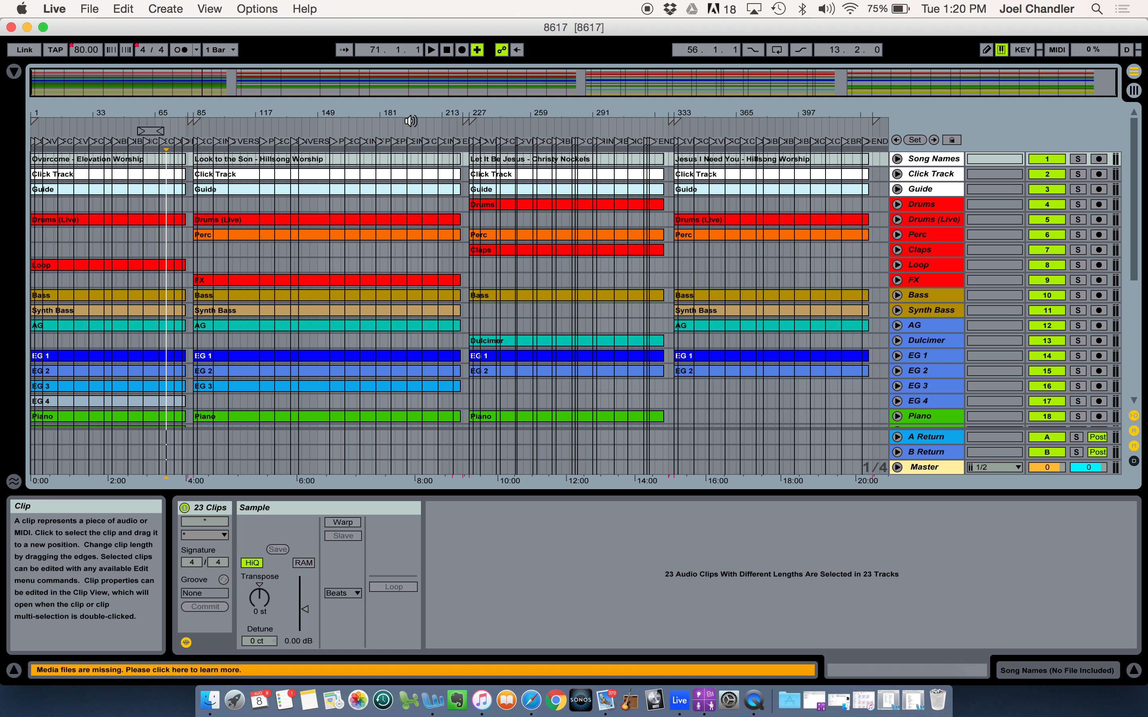
# Collect all and save the set, copying media files from elsewhere, other Projects, the User Library and Factory Packs.
pyautogui.click(89, 10)
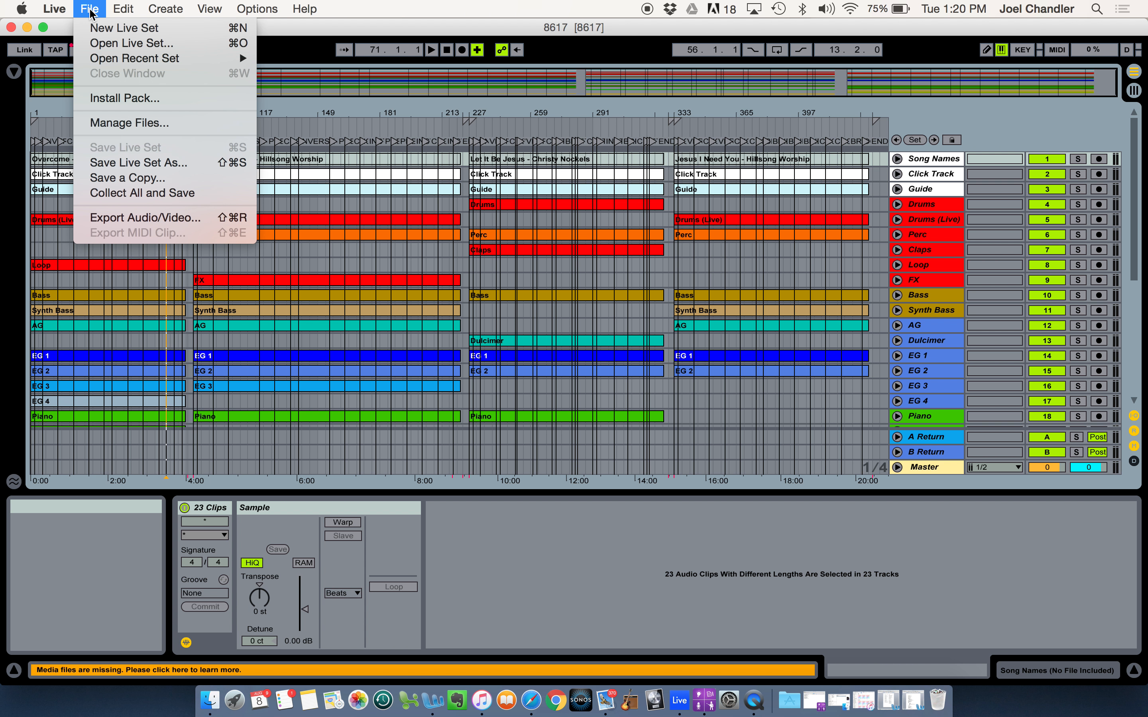
pyautogui.click(150, 195)
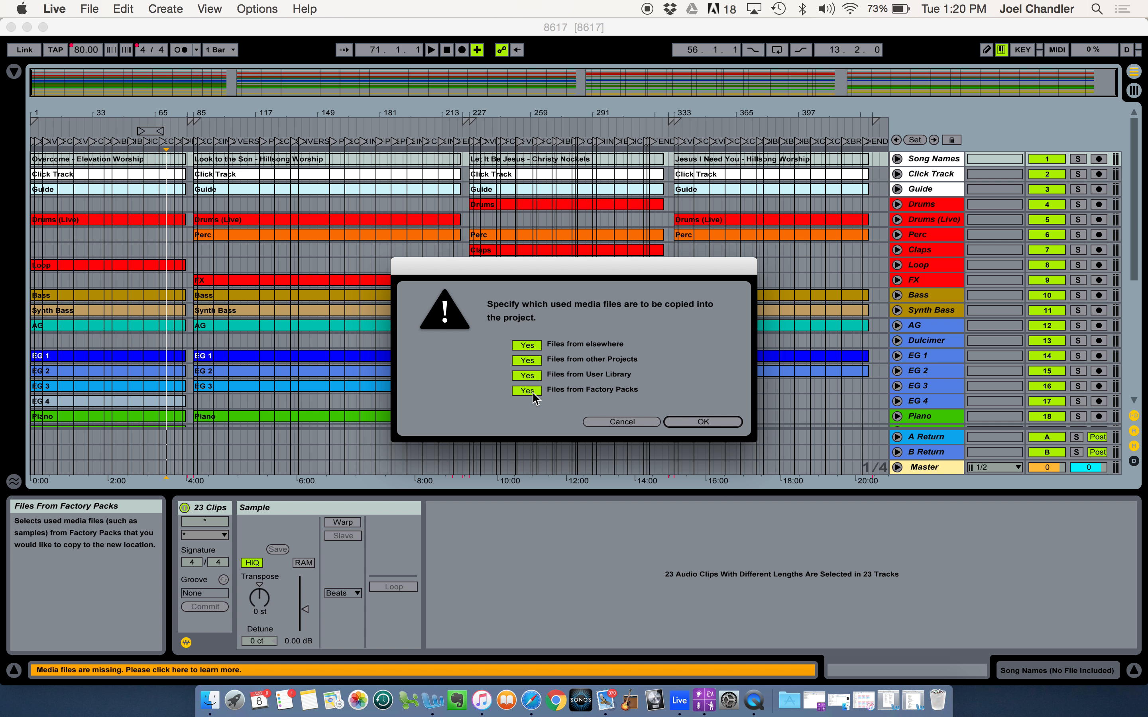
pyautogui.click(704, 424)
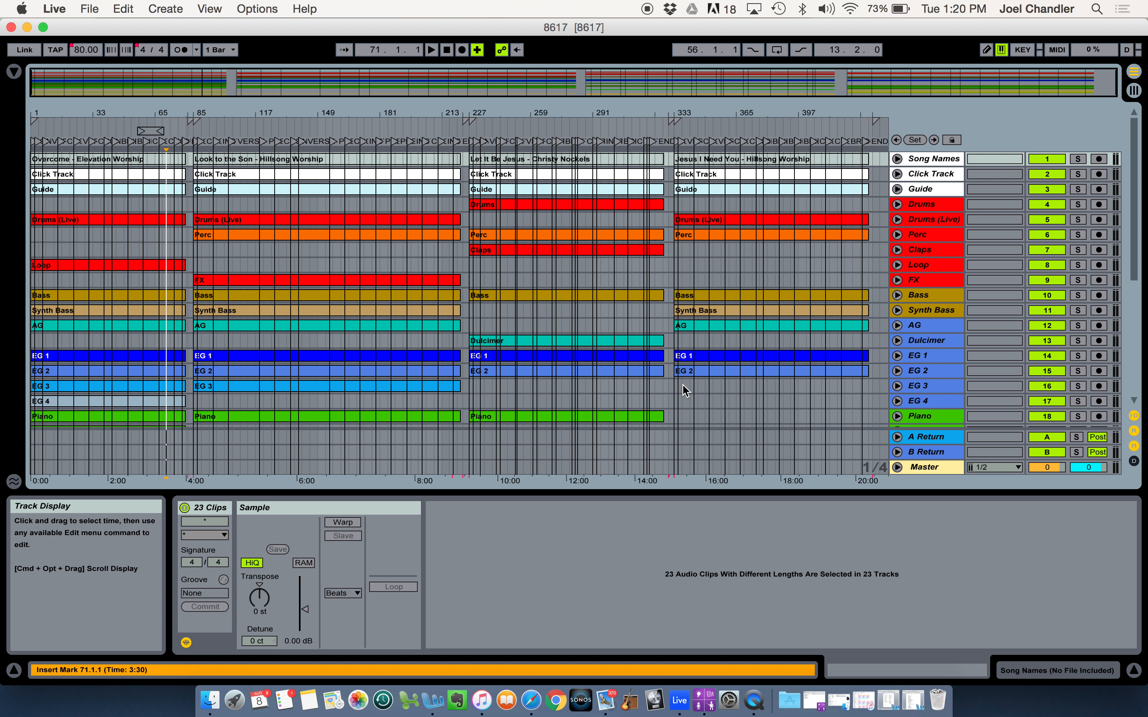
# Examine the tracks across all four songs, then the sections and clips of the first song, Overcome, from its COUNT OFF locator.
pyautogui.scroll(-10, 685, 391)
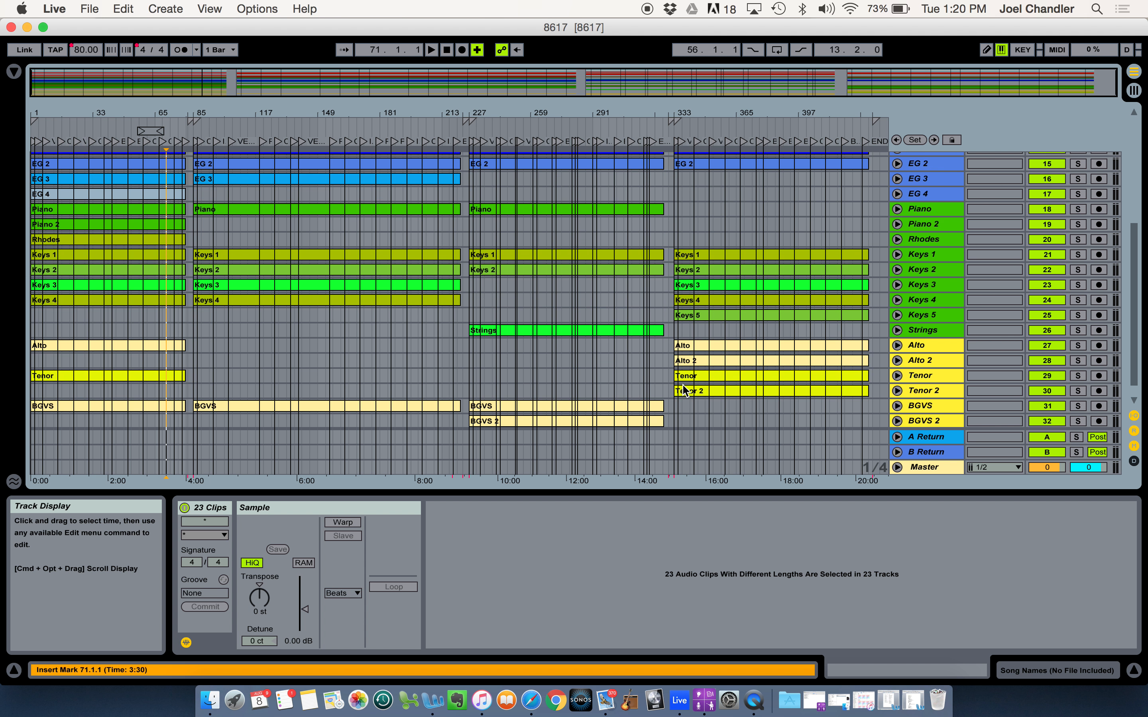
pyautogui.scroll(-1, 685, 391)
pyautogui.scroll(12, 685, 390)
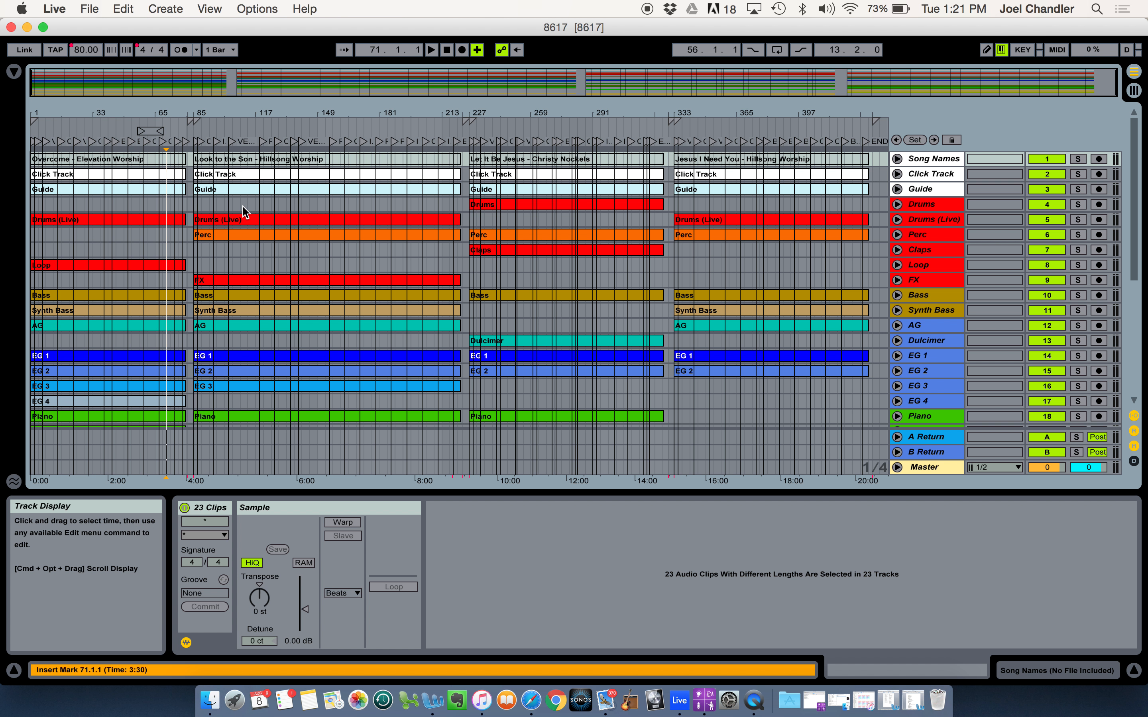
pyautogui.click(33, 142)
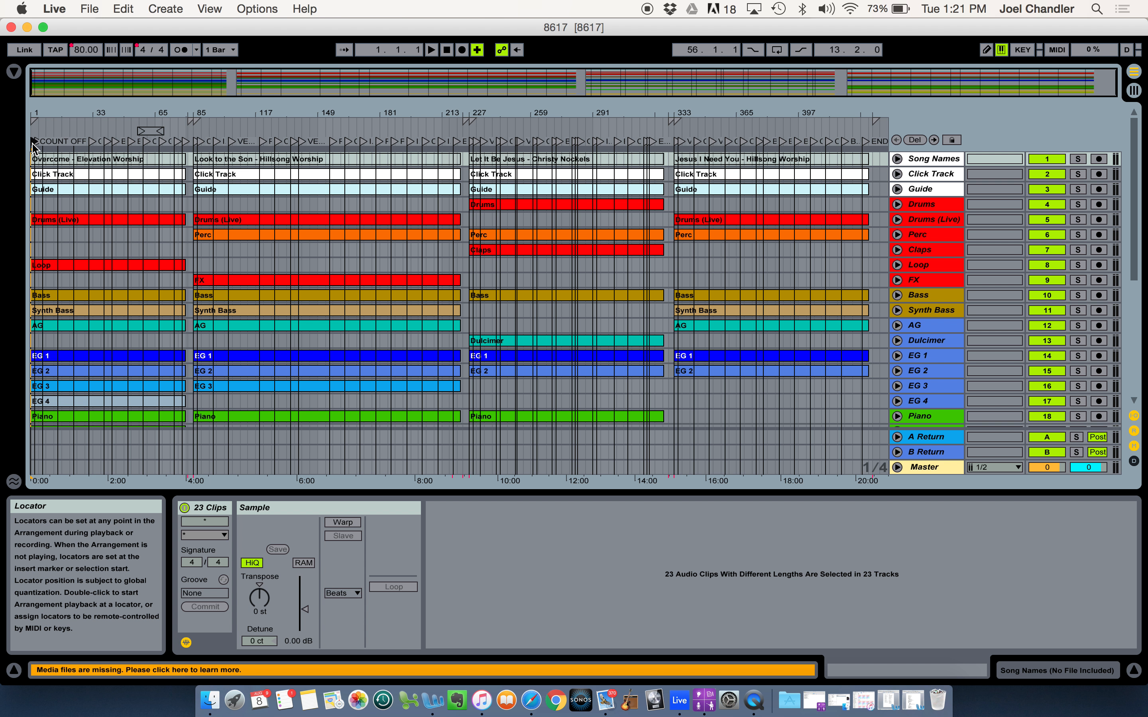
pyautogui.press('+')
pyautogui.press('+')
pyautogui.press('+')
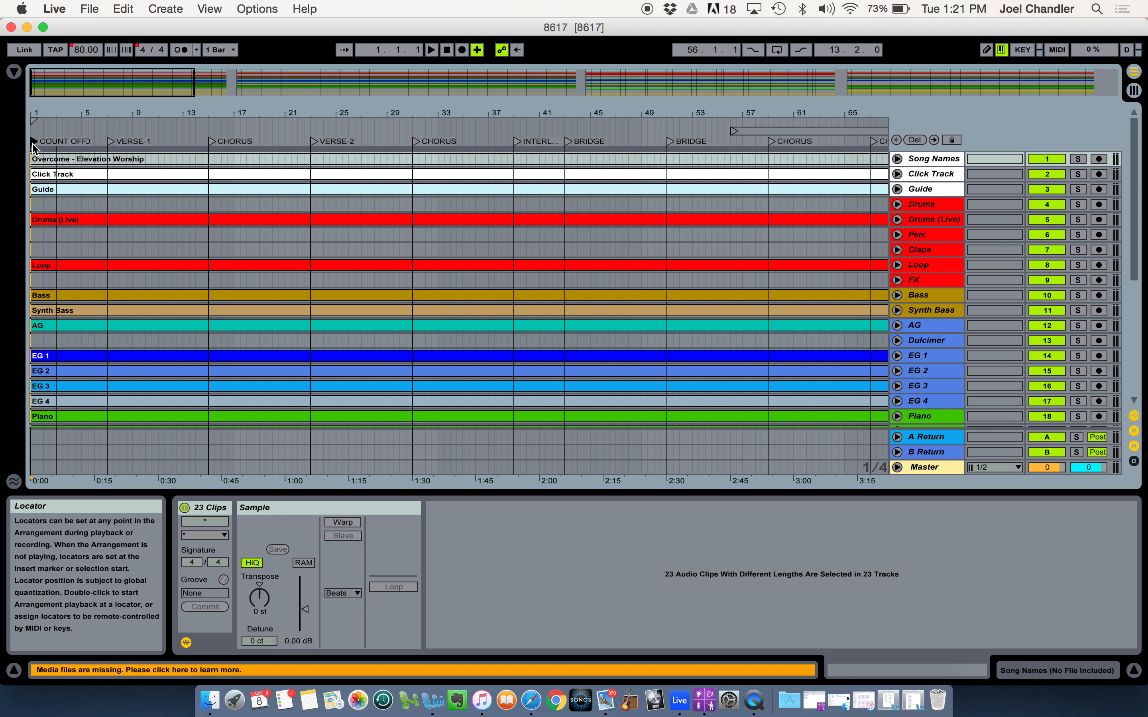
pyautogui.press('-')
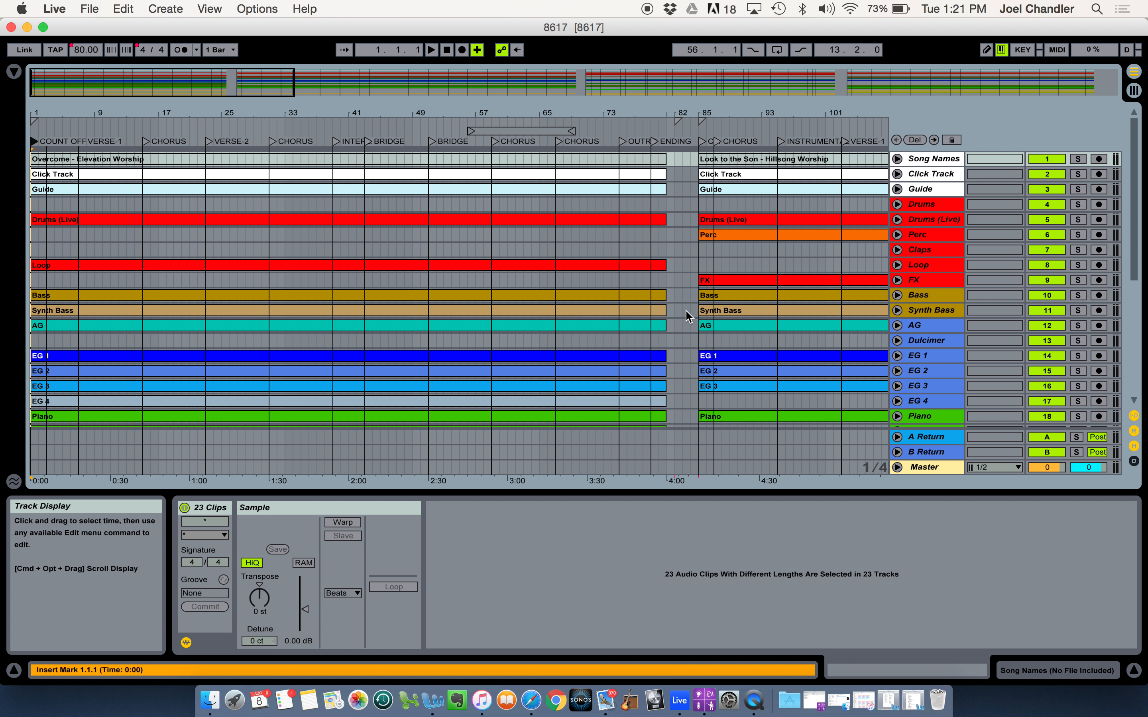
pyautogui.scroll(-10, 688, 317)
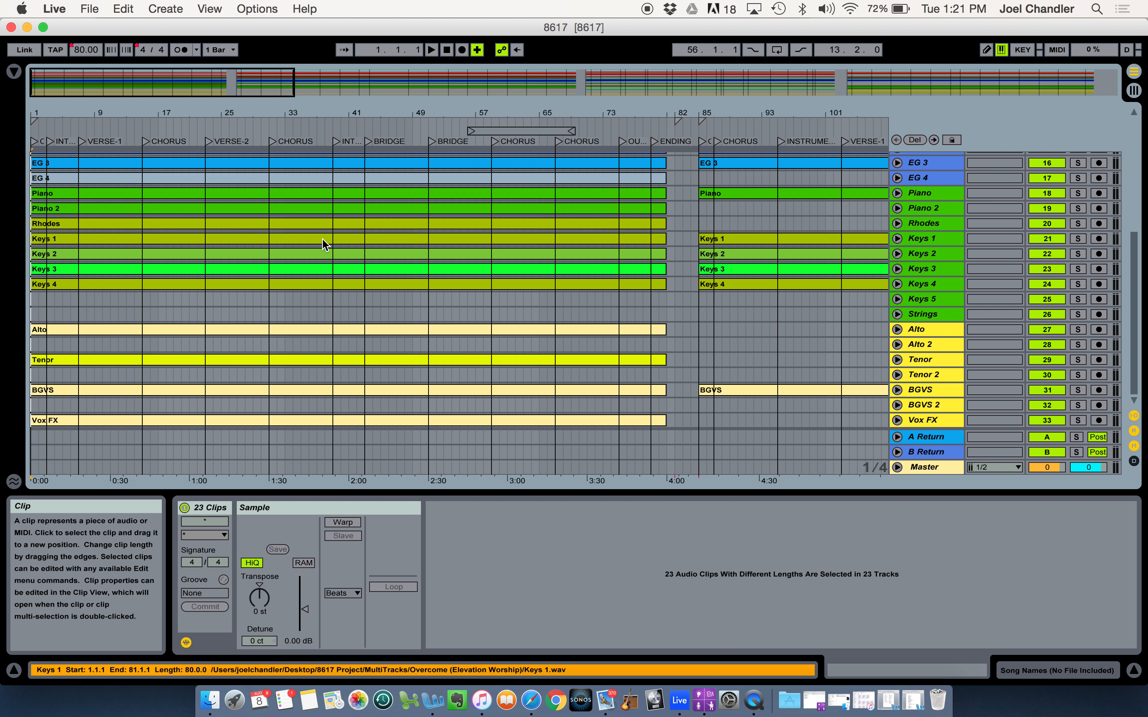
# Switch to the browser, search MultiTracks.com for "overcome", check the key on the Elevation Worship song page, and return to Live.
pyautogui.press('super+Tab')
pyautogui.scroll(5, 630, 205)
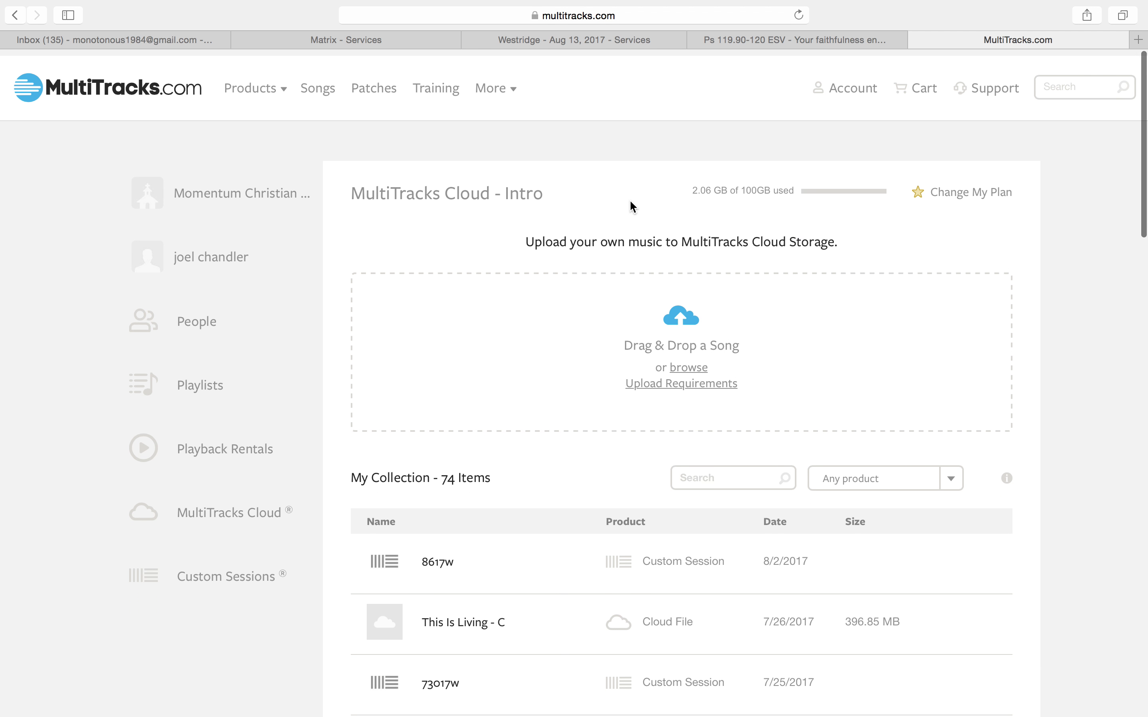
pyautogui.click(1080, 81)
pyautogui.write('overcome')
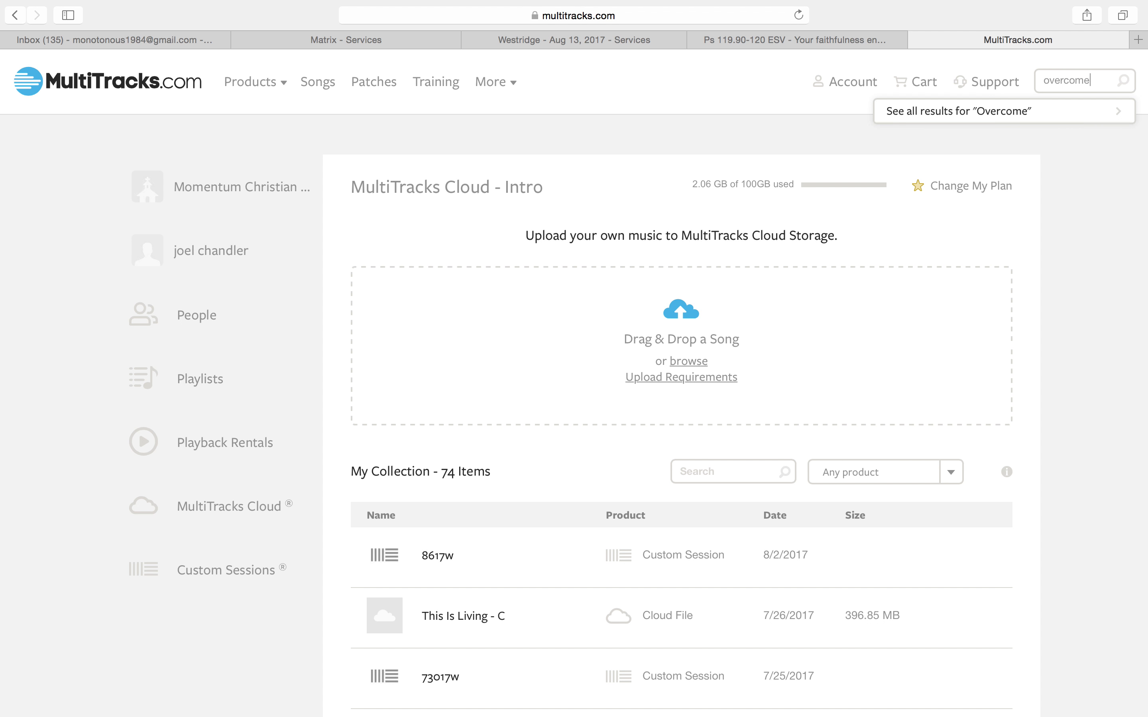
pyautogui.click(947, 174)
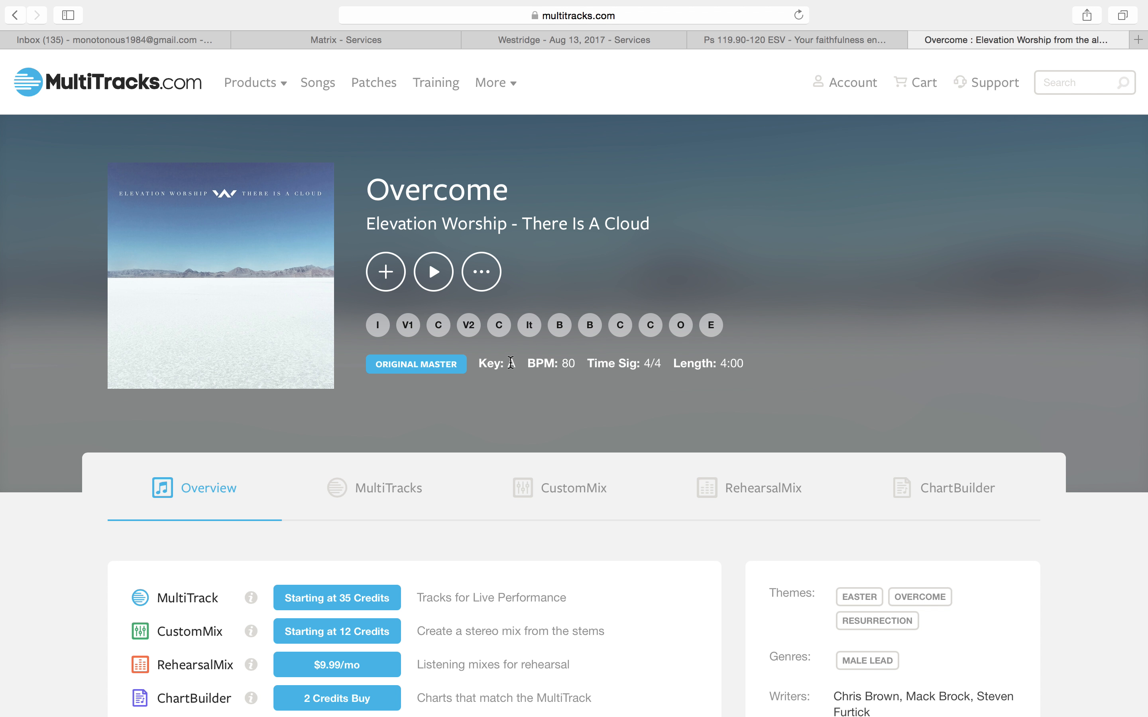
pyautogui.hotkey('ctrl', 'Left')
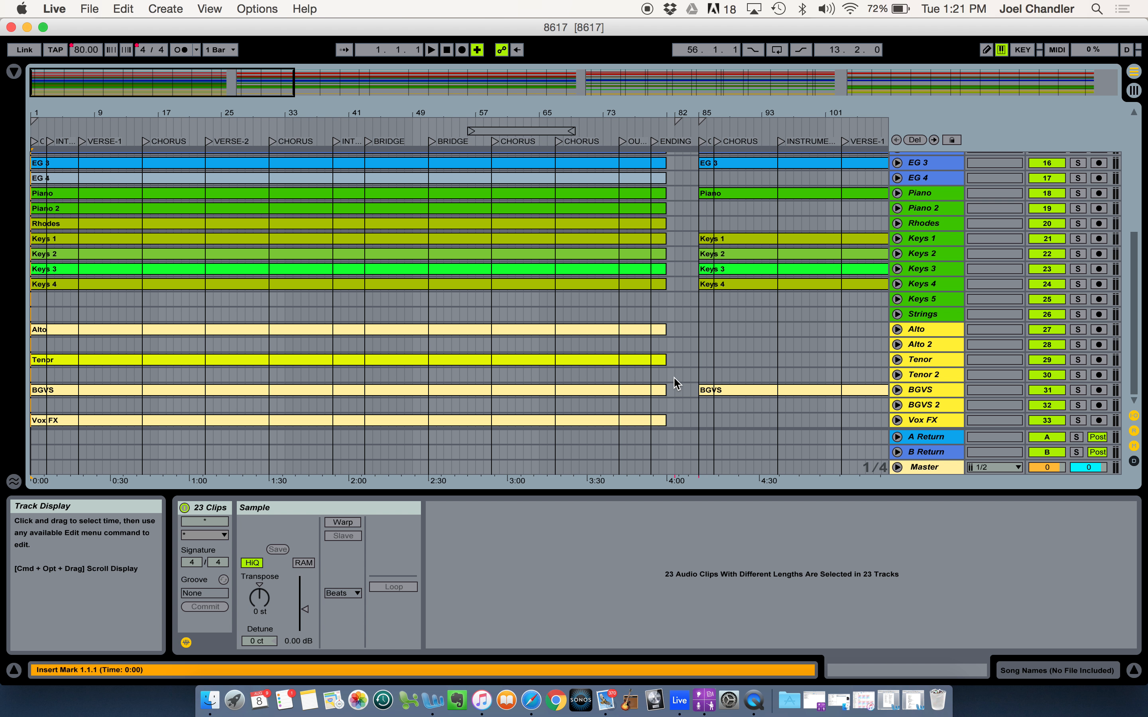
pyautogui.scroll(3, 676, 383)
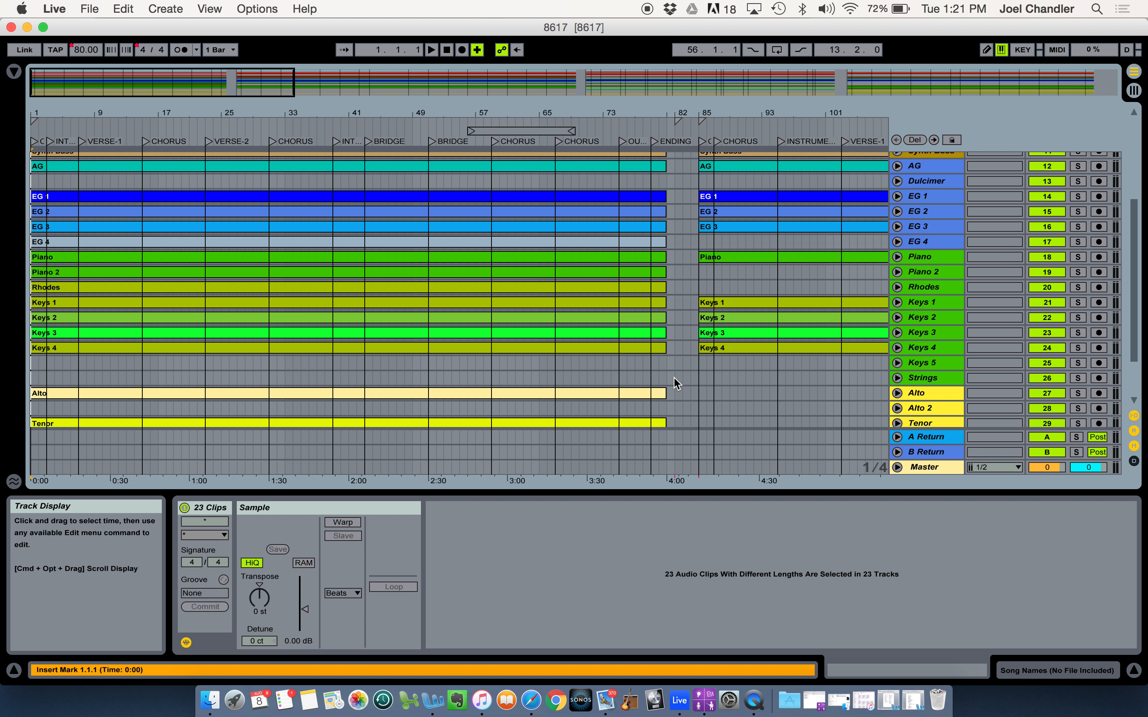
pyautogui.scroll(2, 676, 384)
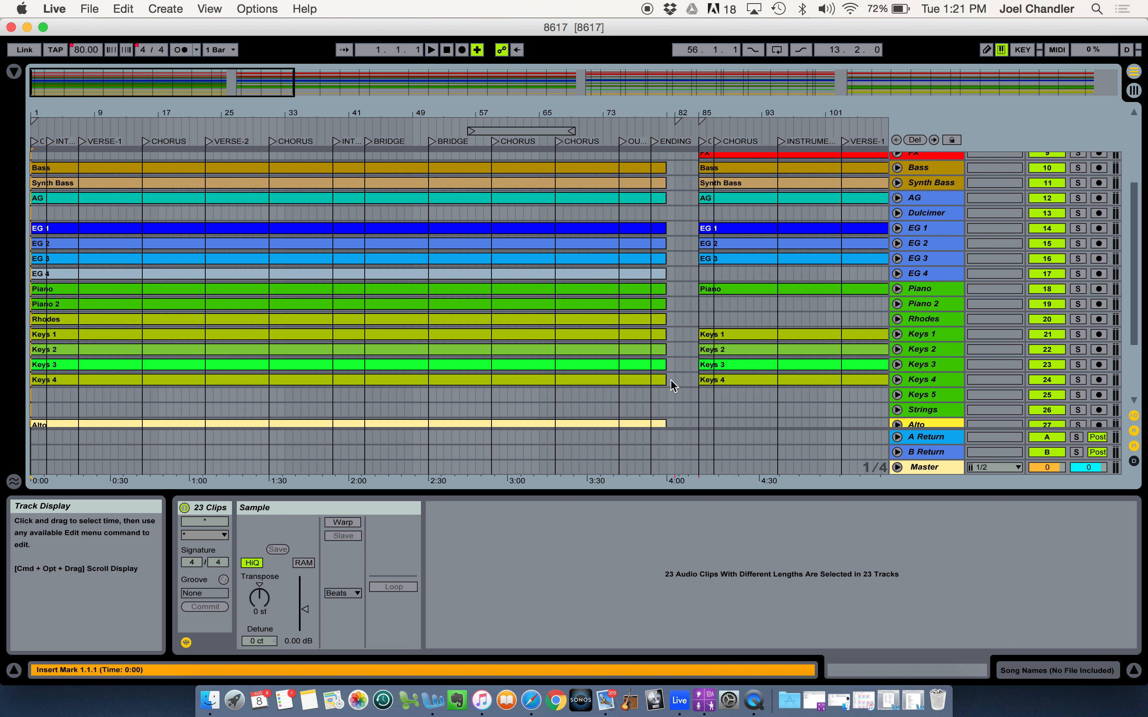
pyautogui.click(672, 380)
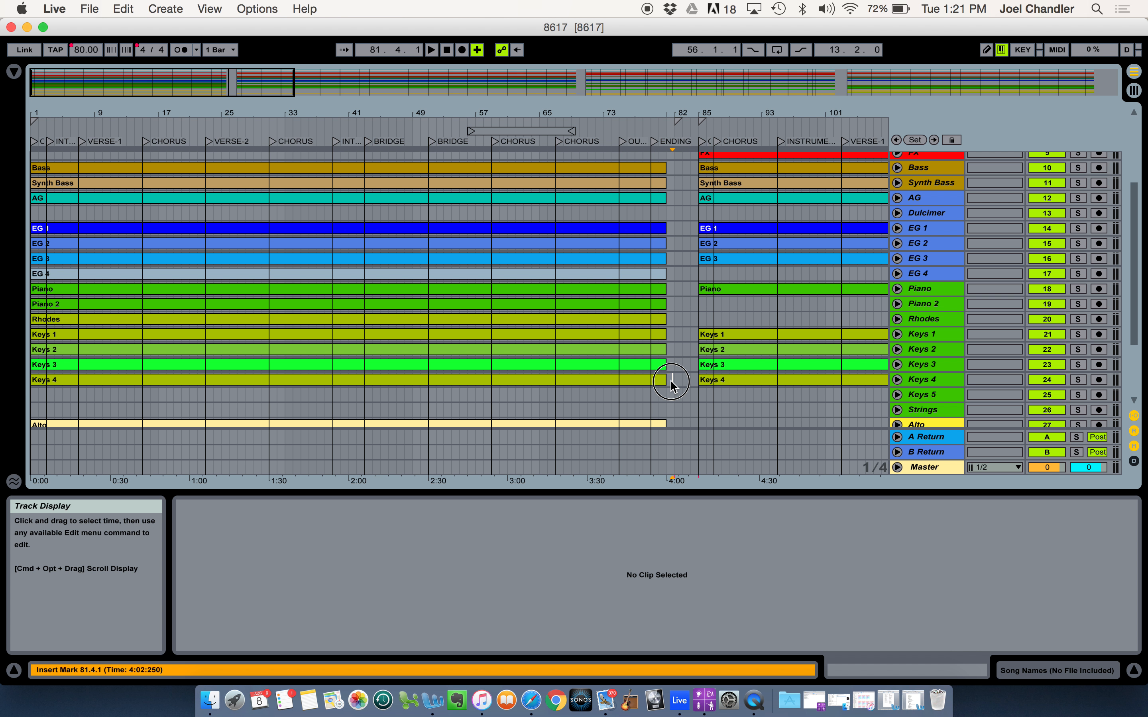
pyautogui.moveTo(672, 381); pyautogui.dragTo(30, 259)
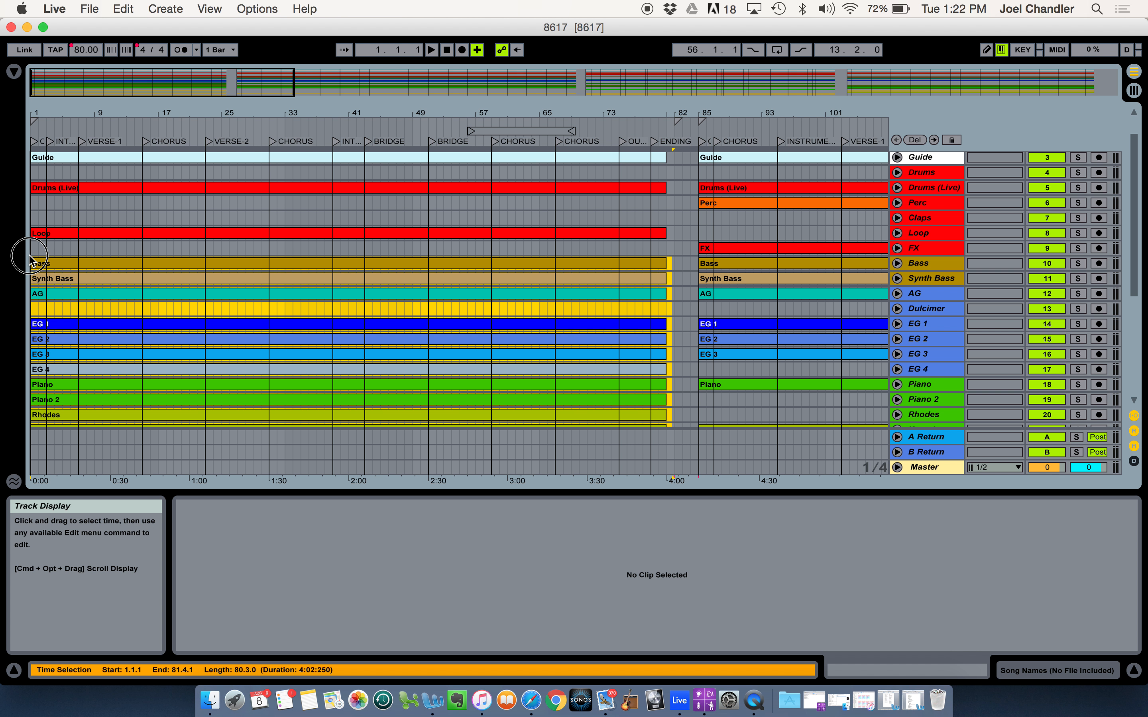
pyautogui.moveTo(30, 259); pyautogui.dragTo(30, 259)
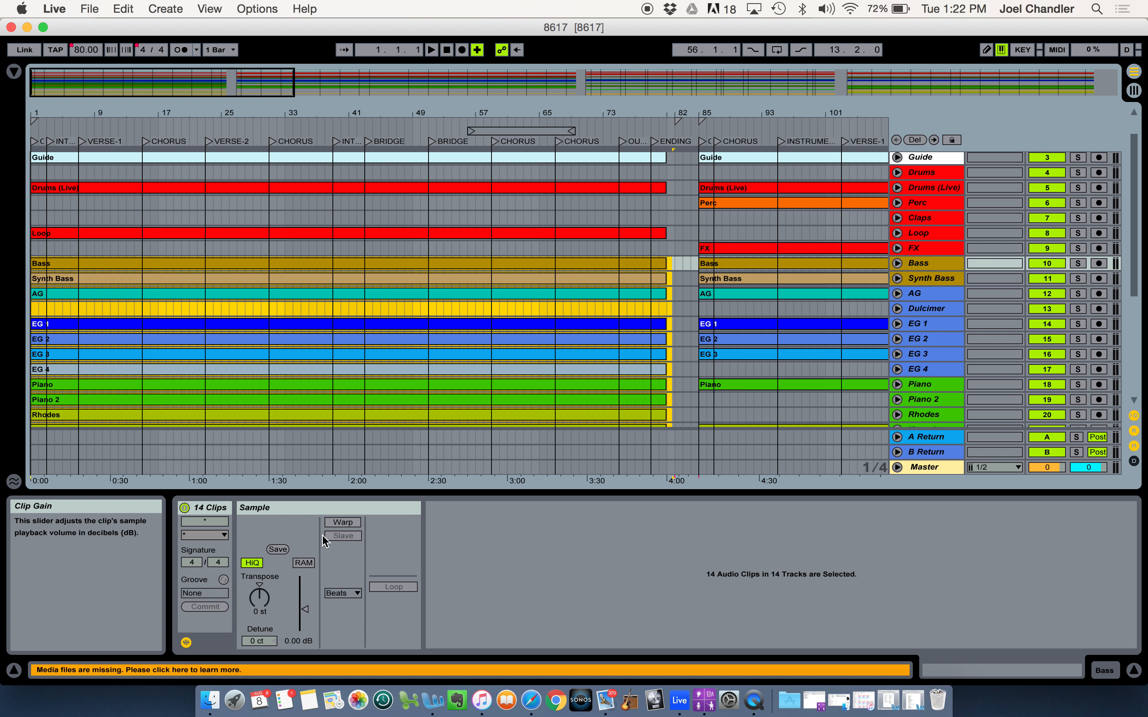
pyautogui.click(357, 594)
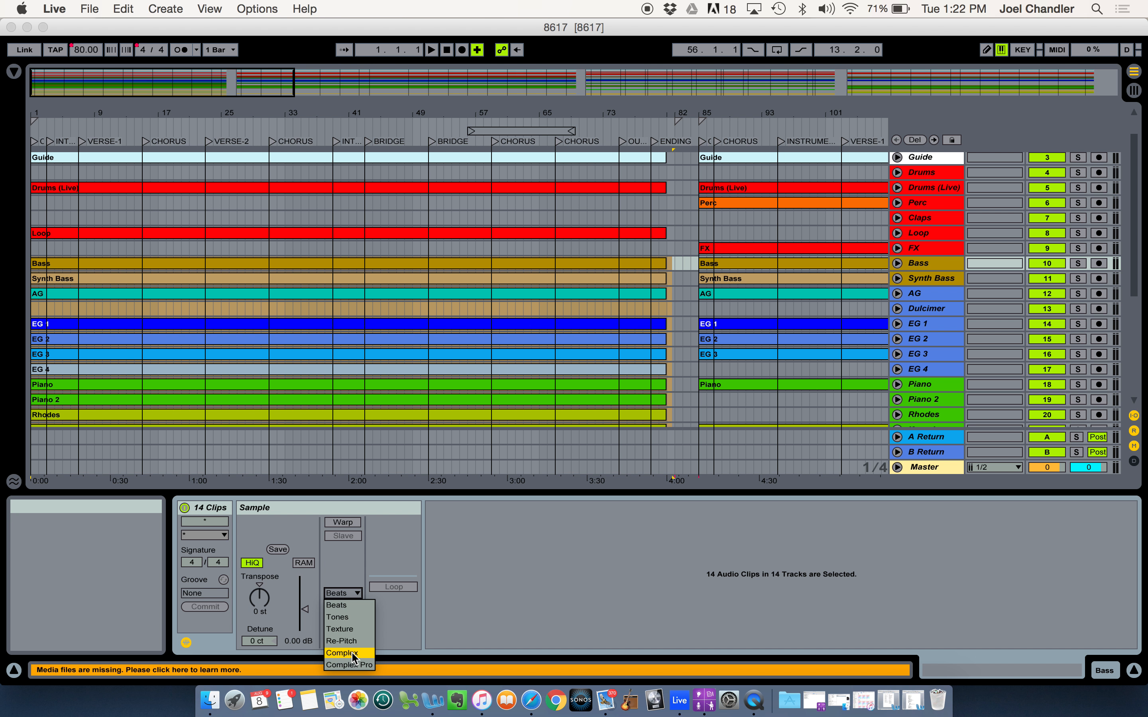
pyautogui.click(487, 565)
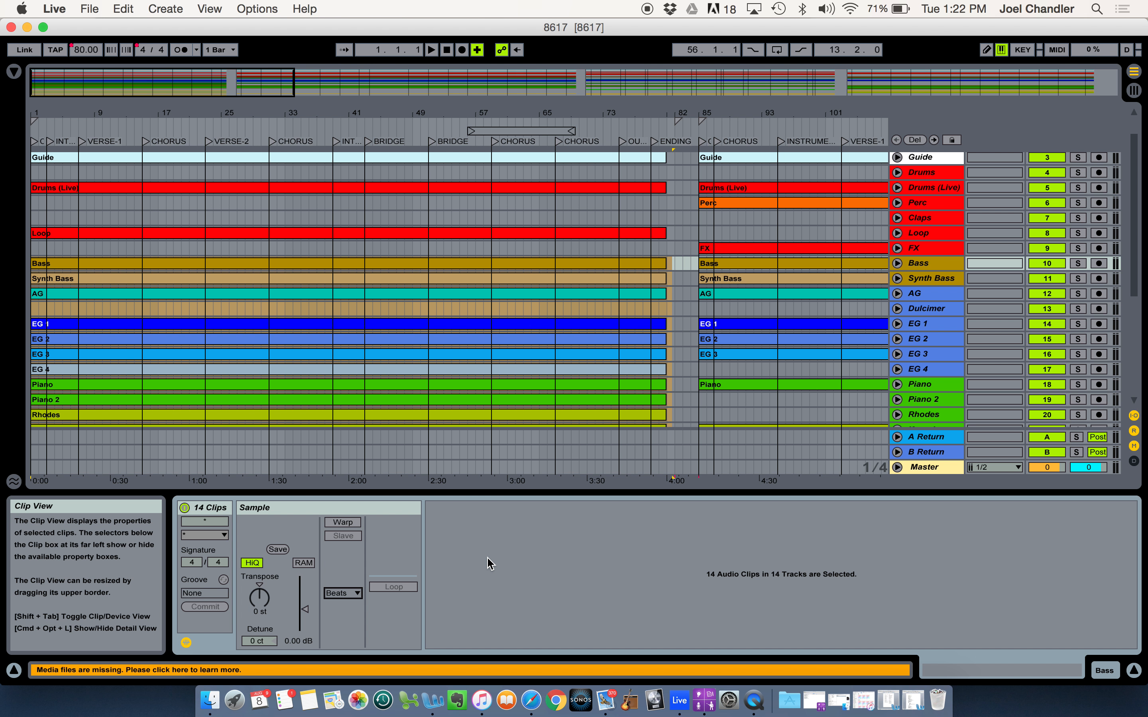
pyautogui.click(669, 352)
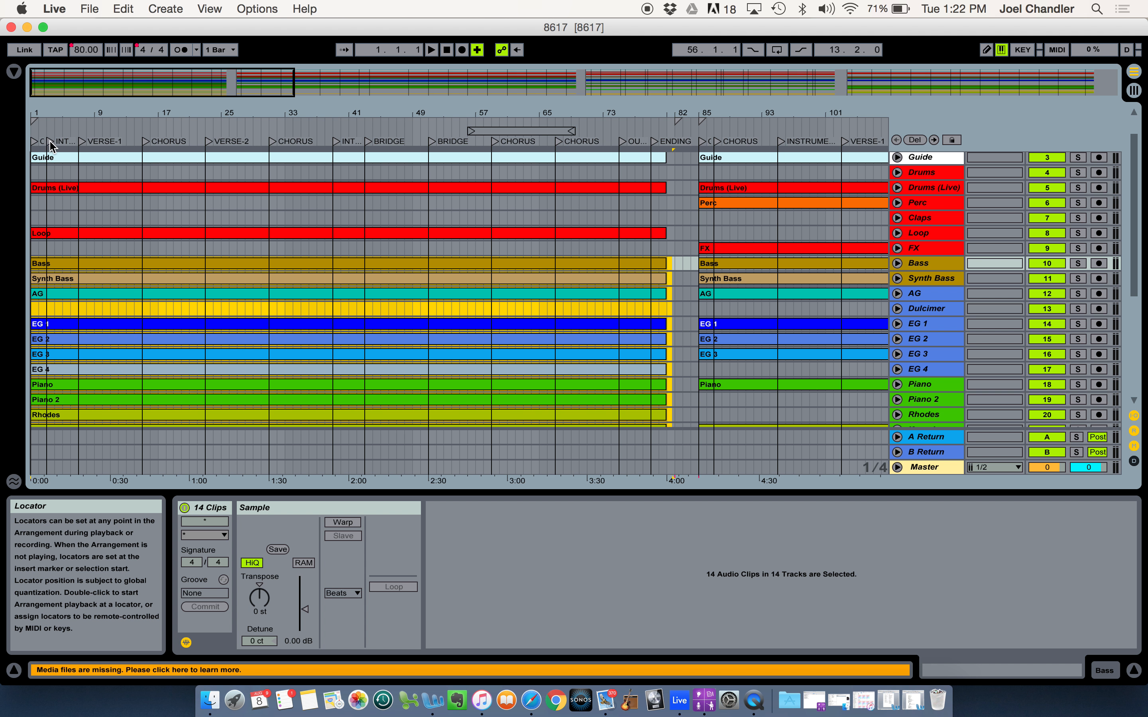
# Play the arrangement from the COUNT OFF locator at the start of Overcome.
pyautogui.moveTo(50, 144); pyautogui.dragTo(36, 142)
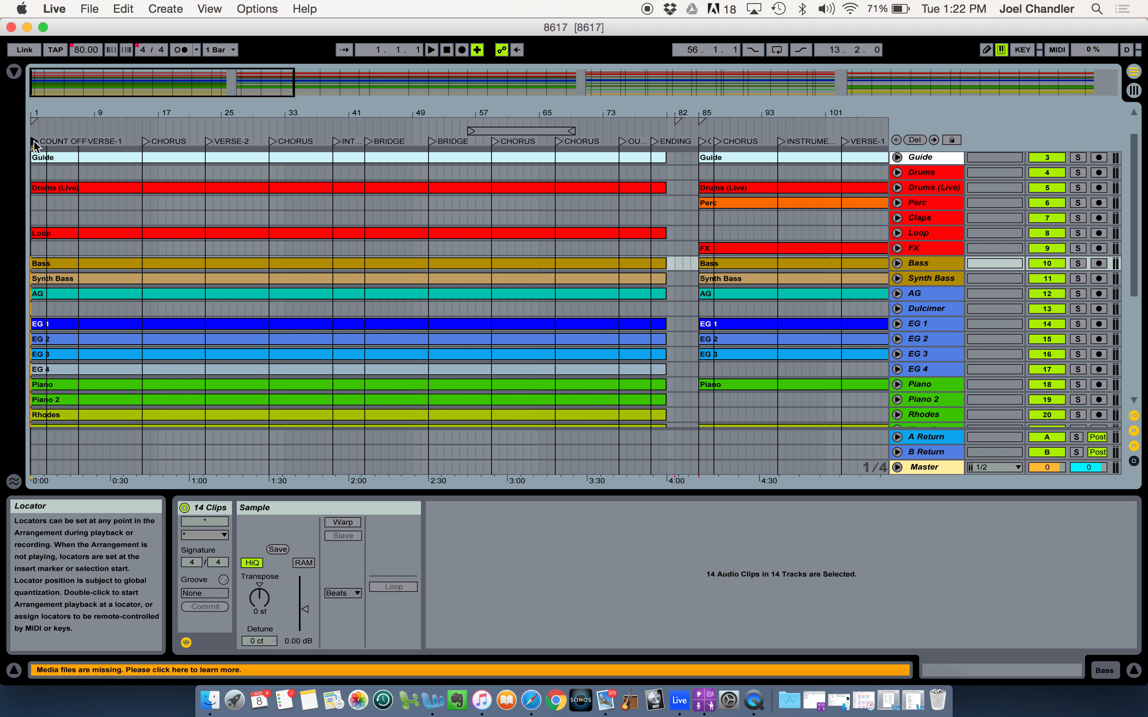
pyautogui.doubleClick(34, 145)
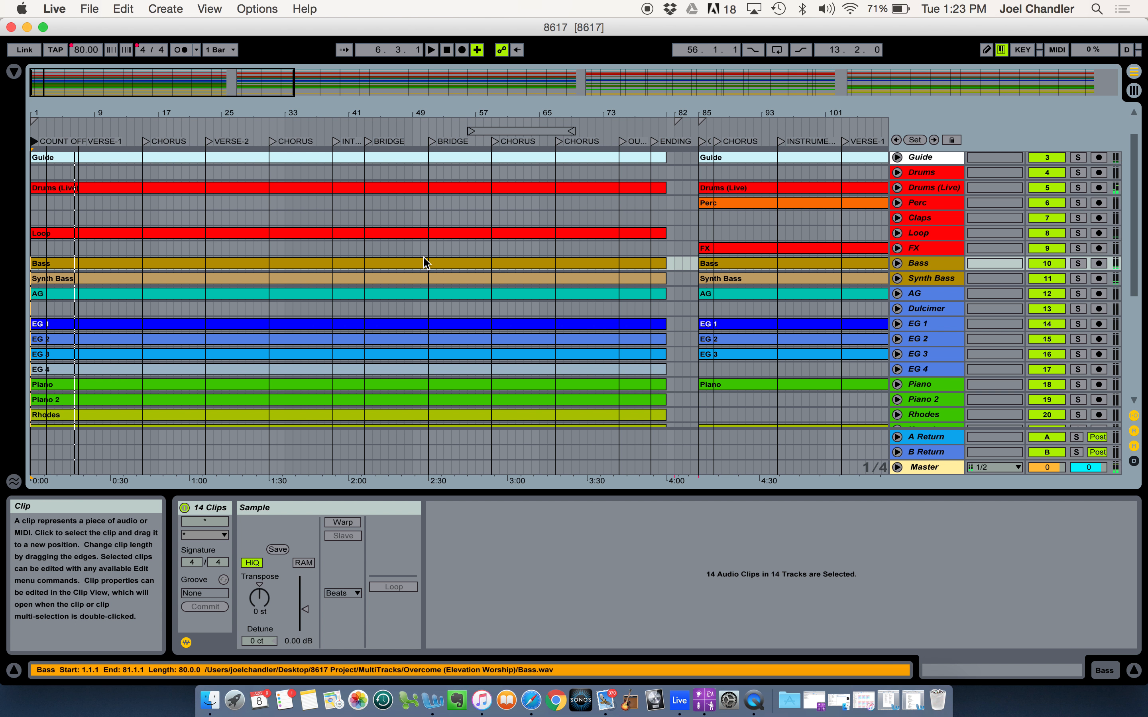
# Select the Overcome clips from Bass through Keys 4, set their warp mode to Complex and turn on Warp.
pyautogui.scroll(-5, 676, 360)
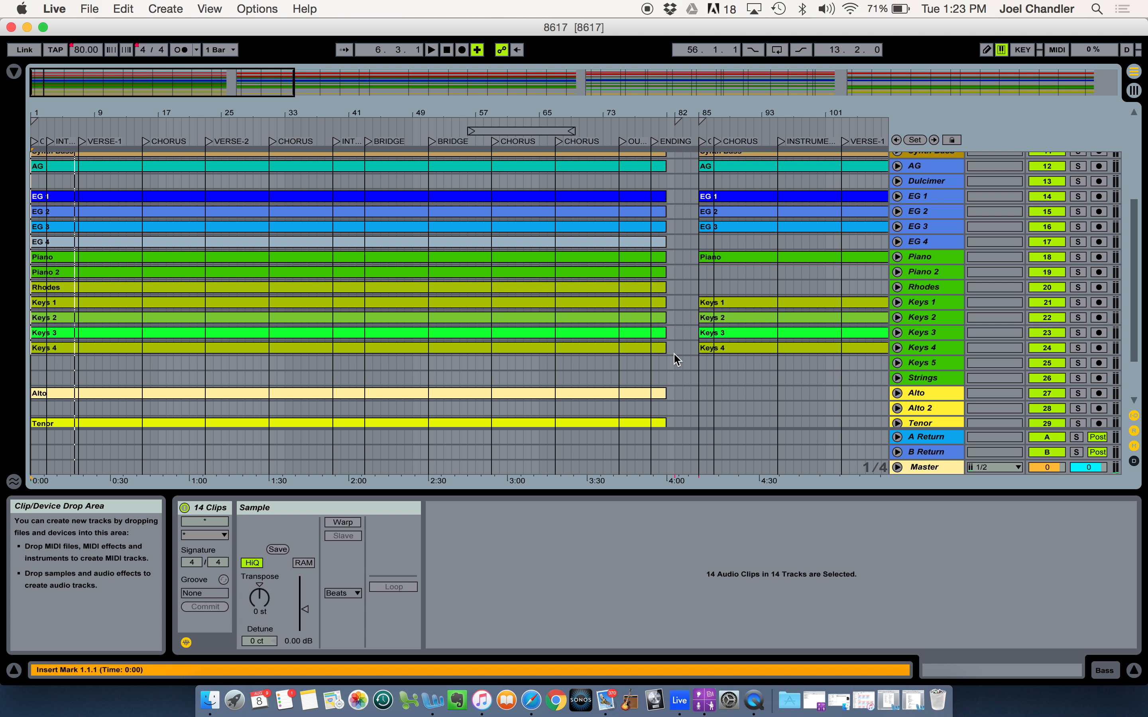
pyautogui.moveTo(671, 351); pyautogui.dragTo(24, 220)
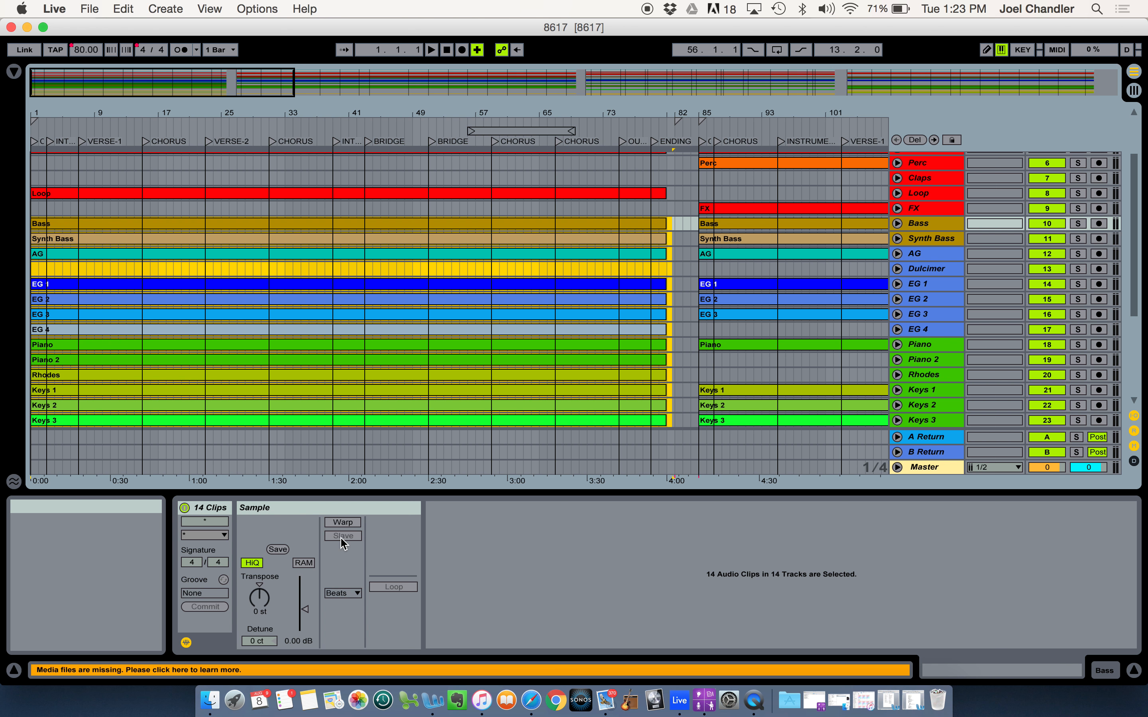
pyautogui.click(354, 596)
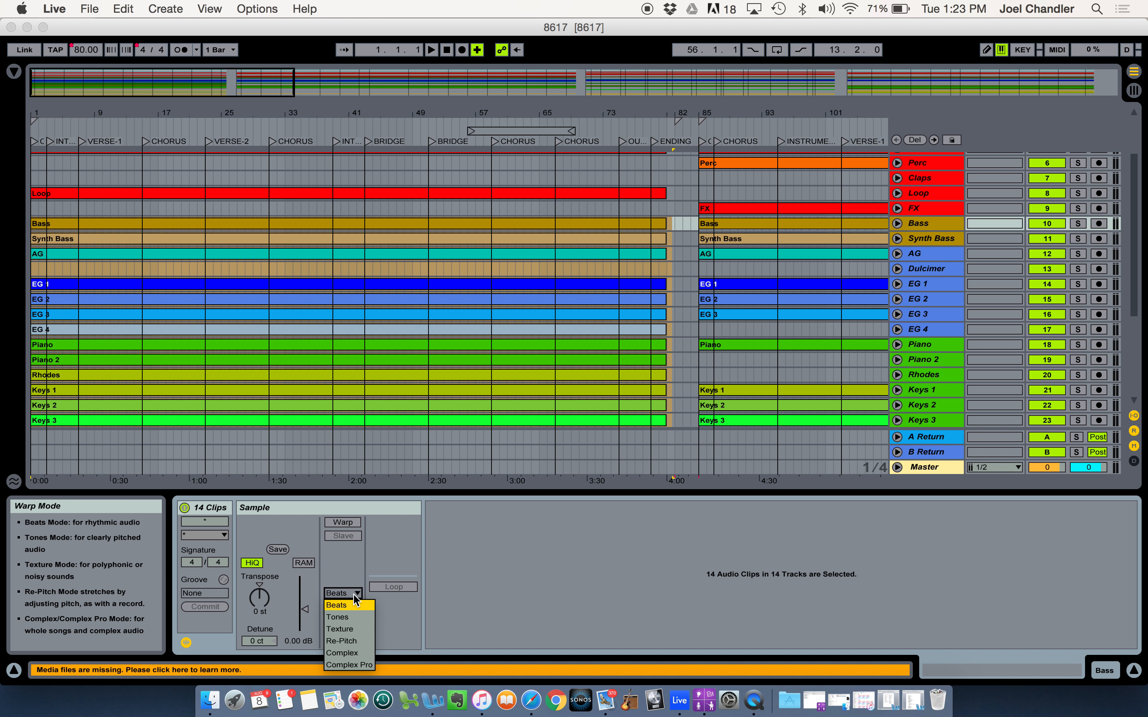
pyautogui.click(354, 655)
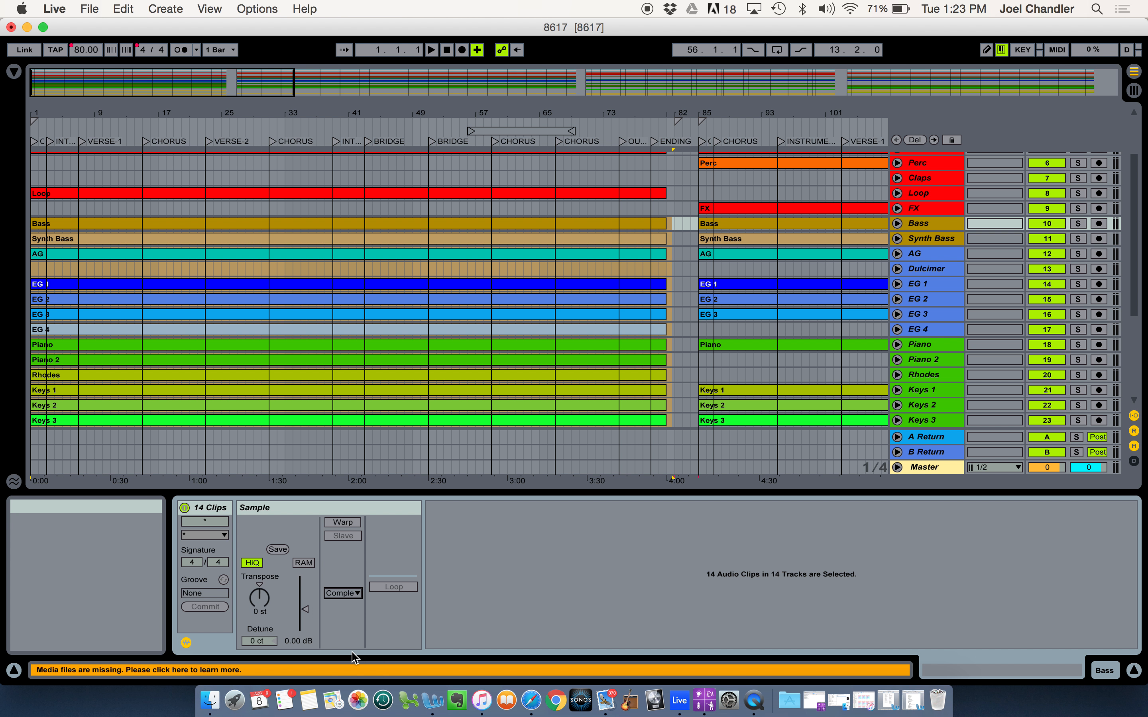
pyautogui.click(342, 522)
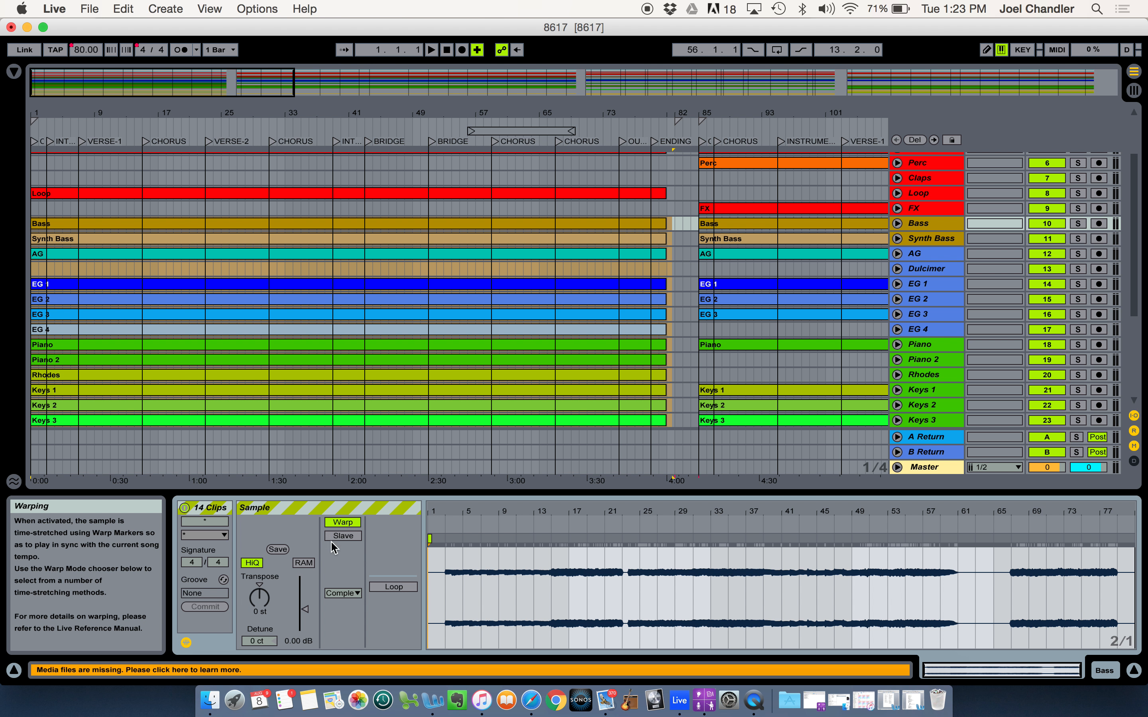
# Transpose the selected Bass through Keys 4 clips of Overcome up 3 semitones and play the song briefly from its INTRO locator.
pyautogui.click(259, 611)
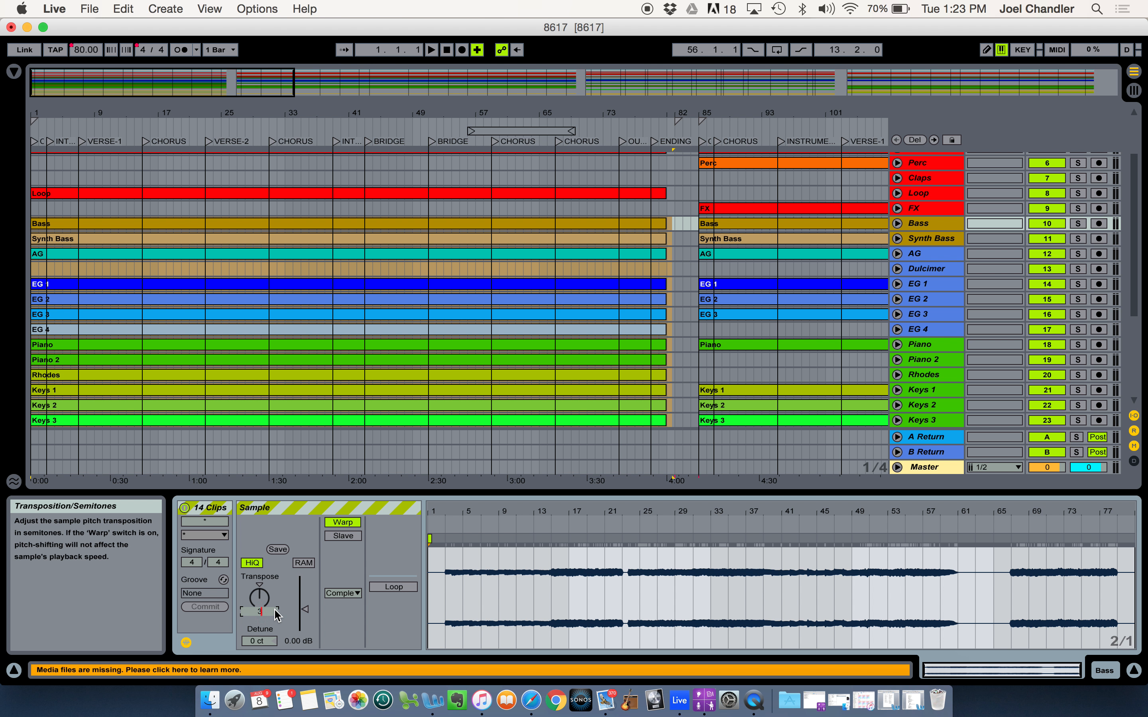
pyautogui.press('Return')
pyautogui.click(259, 600)
pyautogui.click(259, 598)
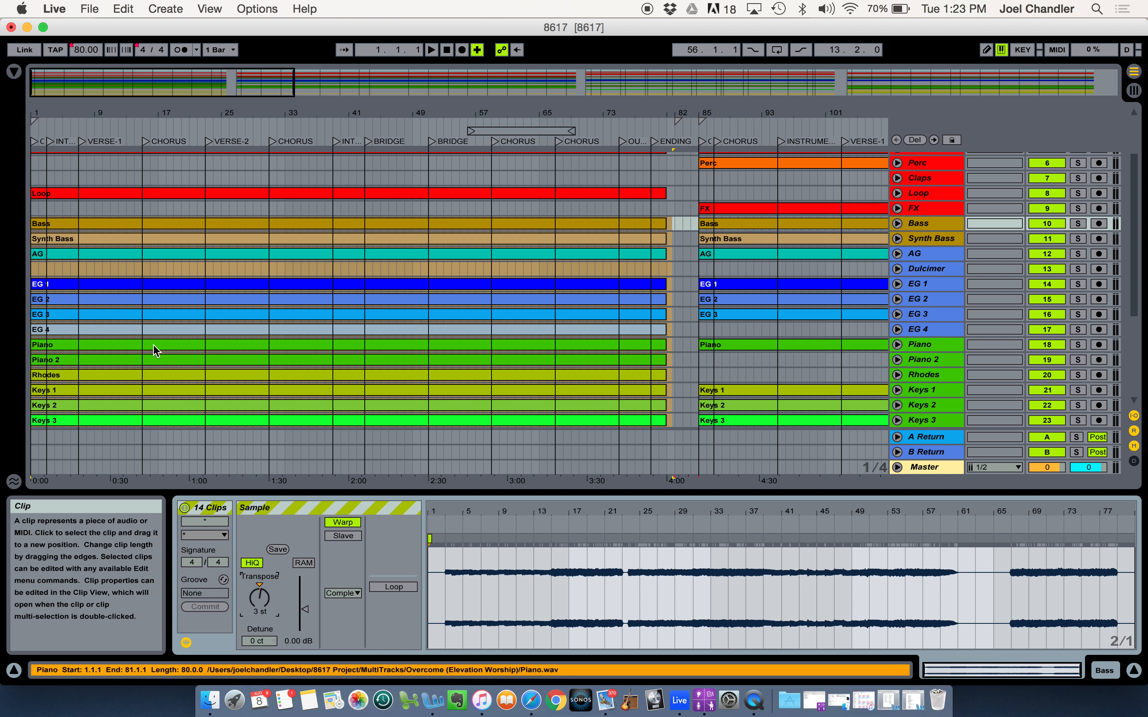
pyautogui.doubleClick(49, 142)
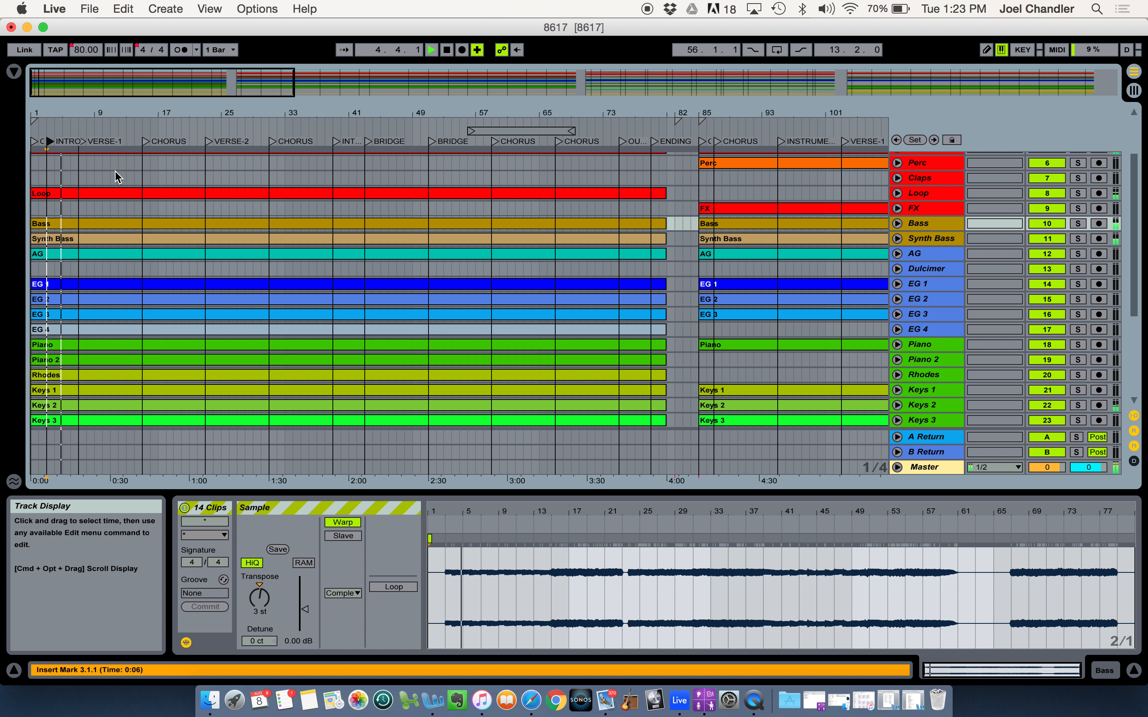
pyautogui.press('space')
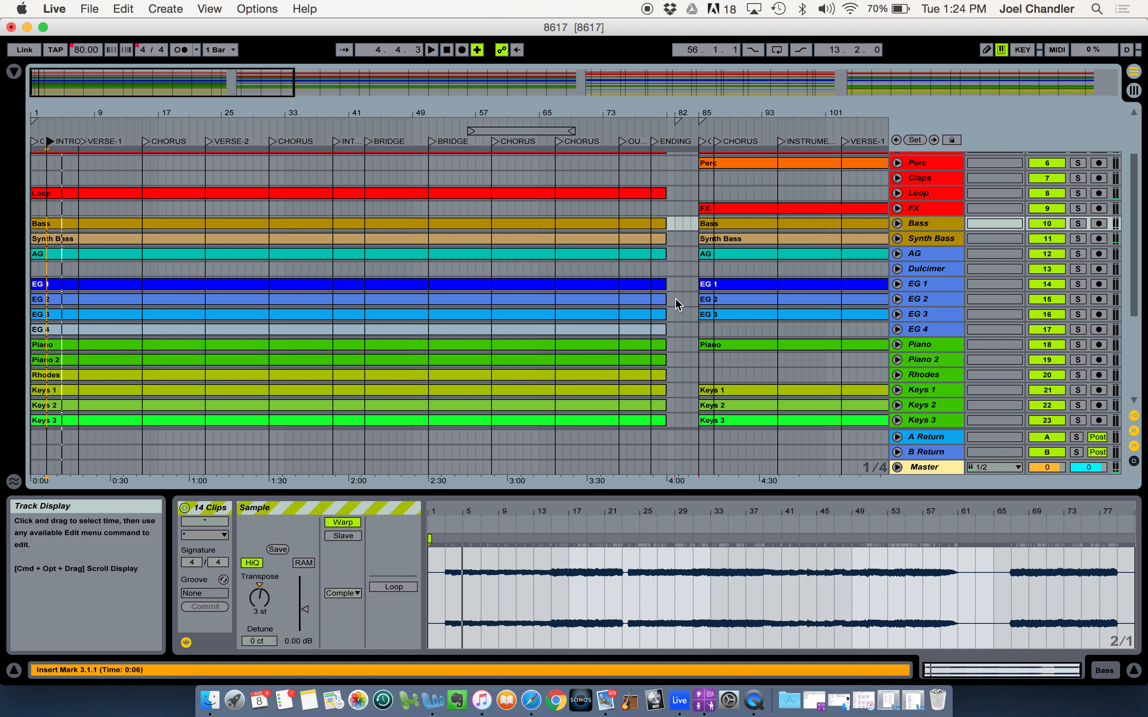
# Select the Overcome vocal clips from Alto through Vox FX, set their warp mode to Complex Pro and turn on Warp.
pyautogui.scroll(-5, 676, 304)
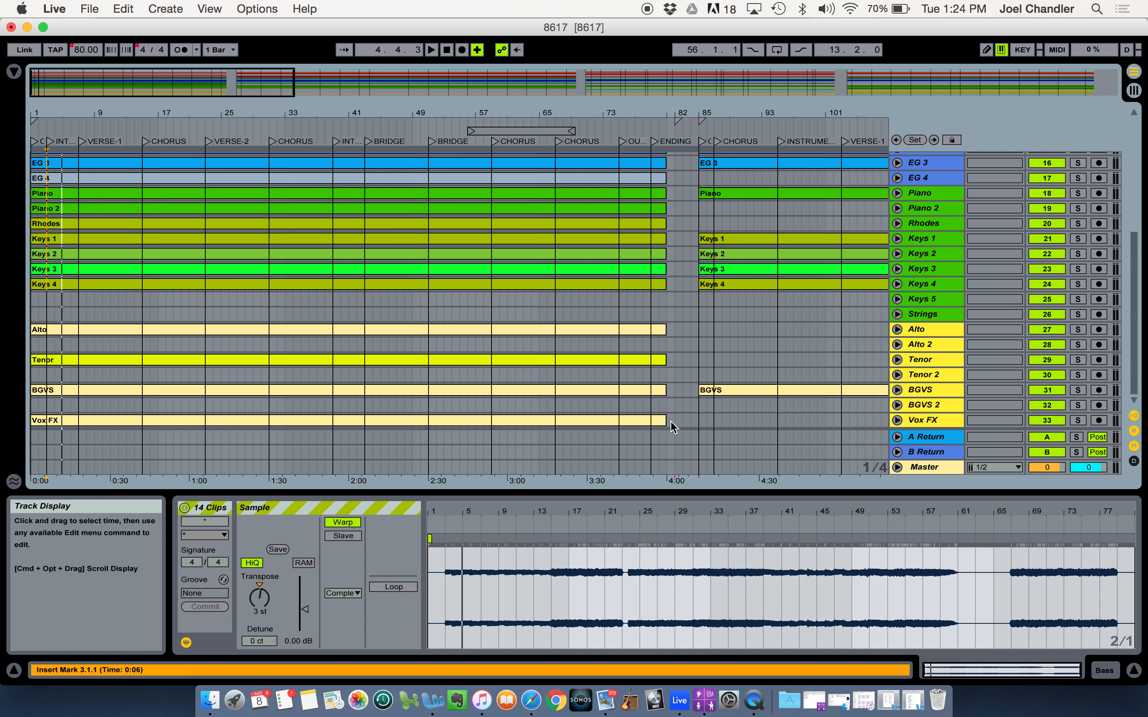
pyautogui.moveTo(672, 423); pyautogui.dragTo(23, 329)
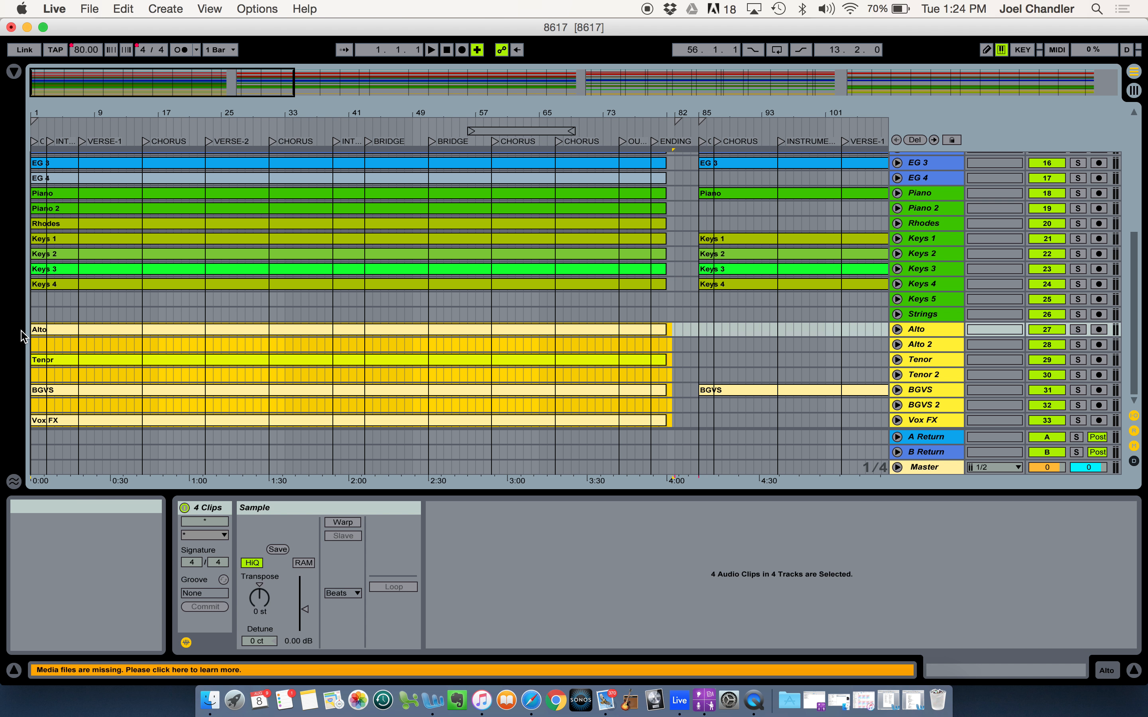
pyautogui.click(350, 594)
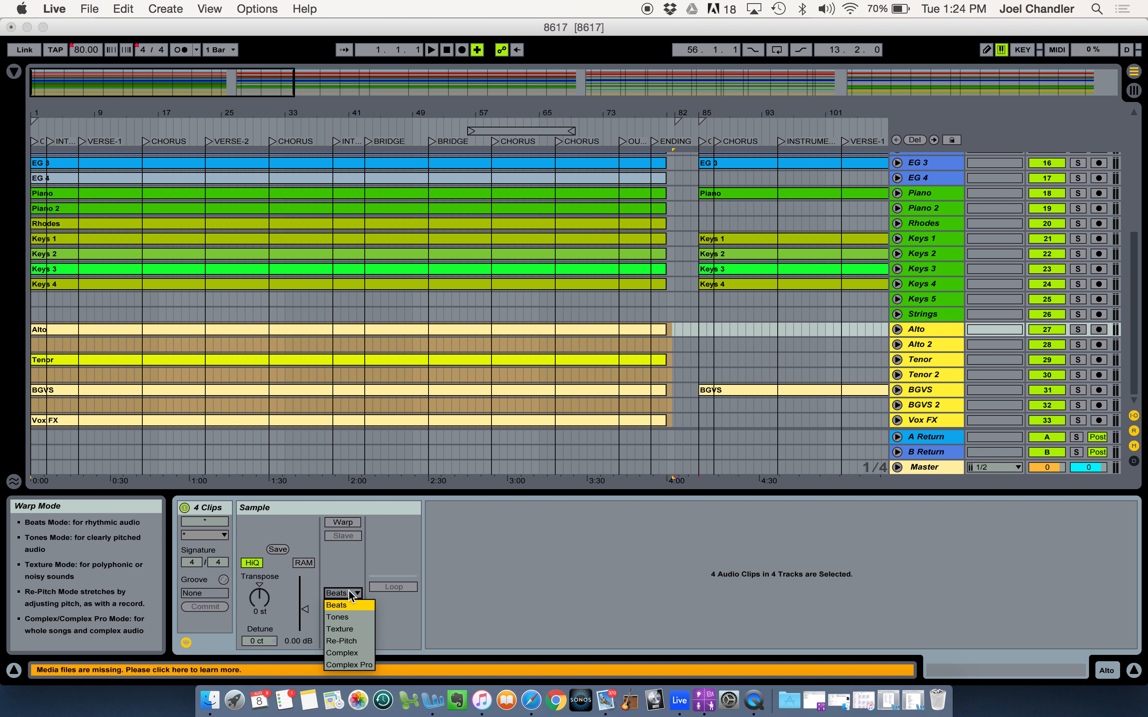
pyautogui.click(359, 666)
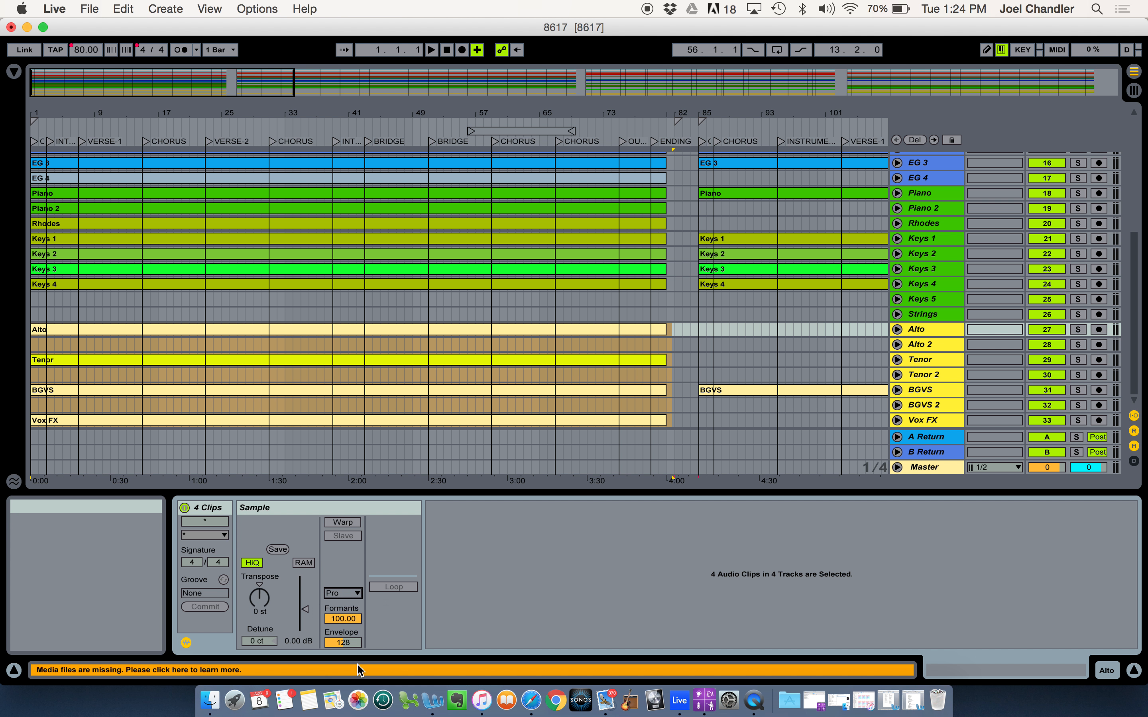
pyautogui.click(352, 524)
# Transpose the four selected vocal clips up 3 semitones.
pyautogui.click(259, 612)
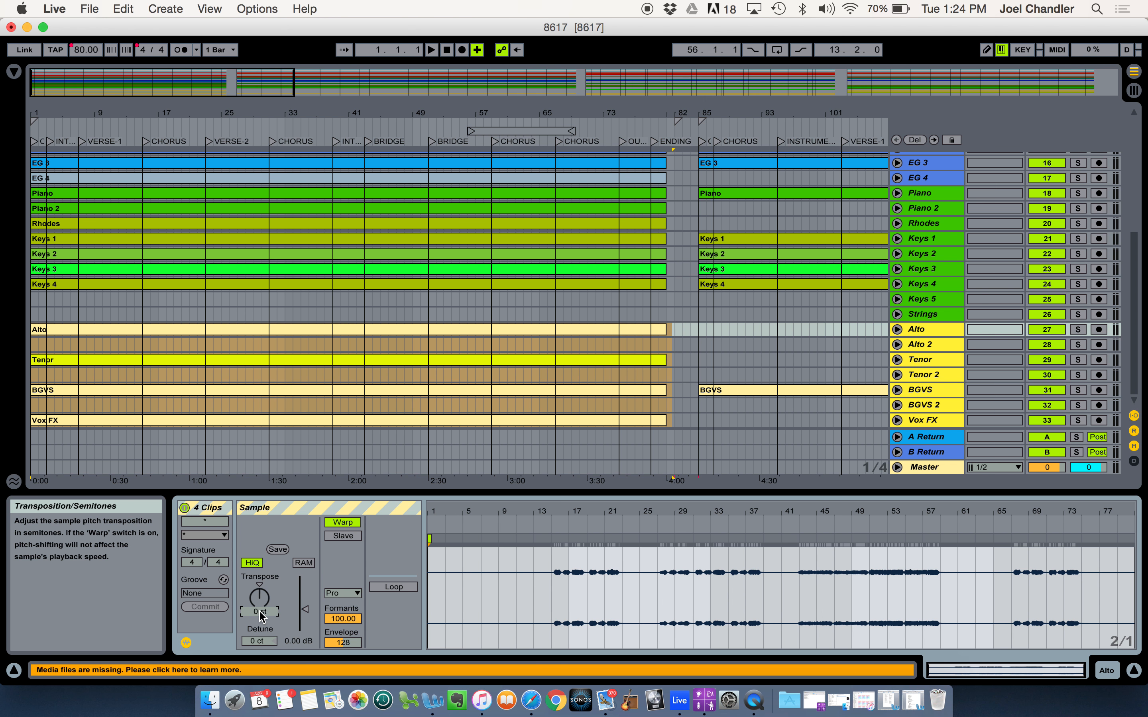
pyautogui.write('3')
pyautogui.press('Return')
# Unfold the Alto track and audition it soloed from the first BRIDGE of Overcome, removing the solo when done.
pyautogui.click(897, 329)
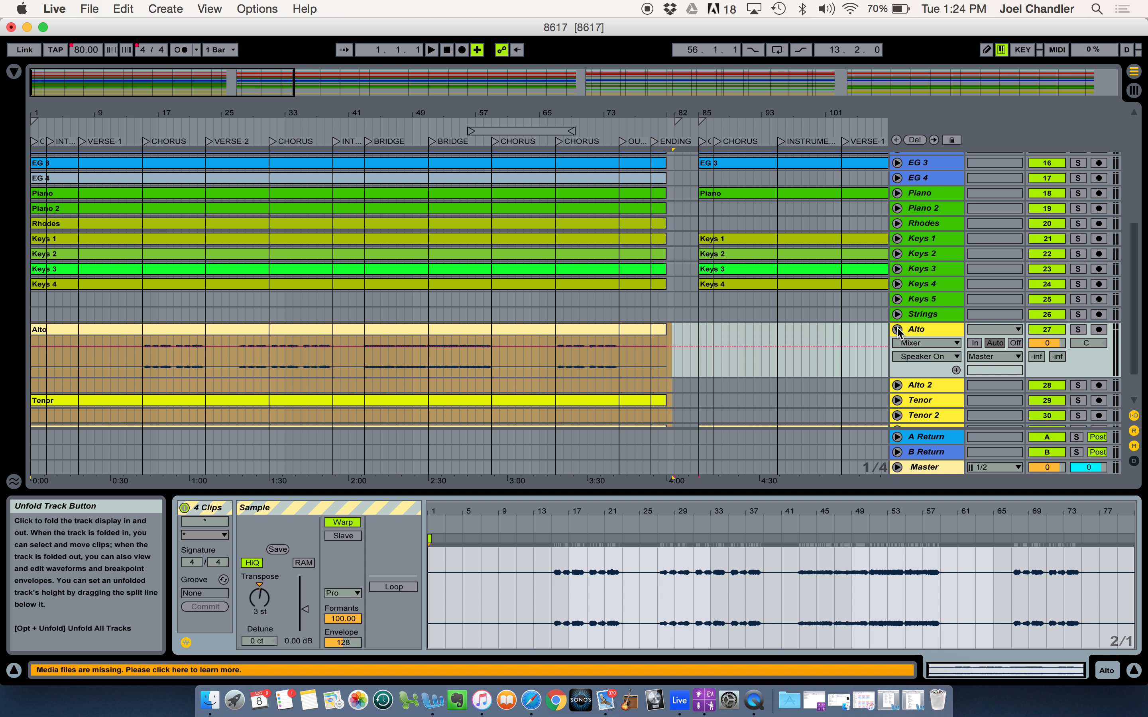
pyautogui.click(368, 130)
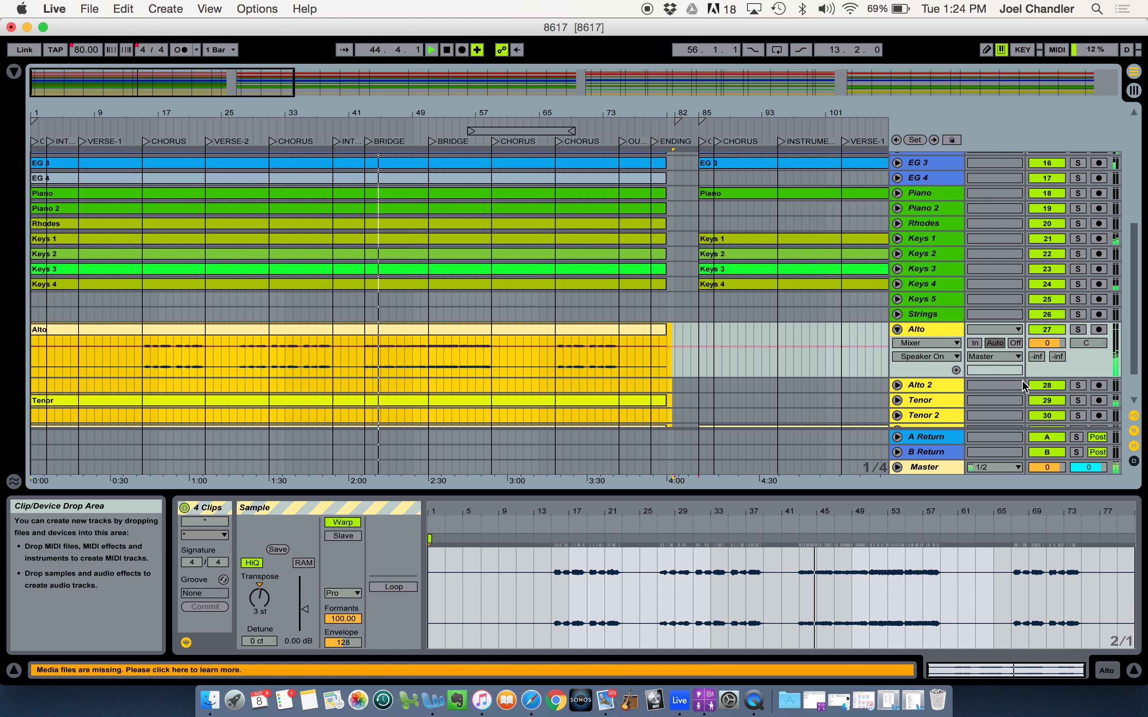
pyautogui.click(1078, 330)
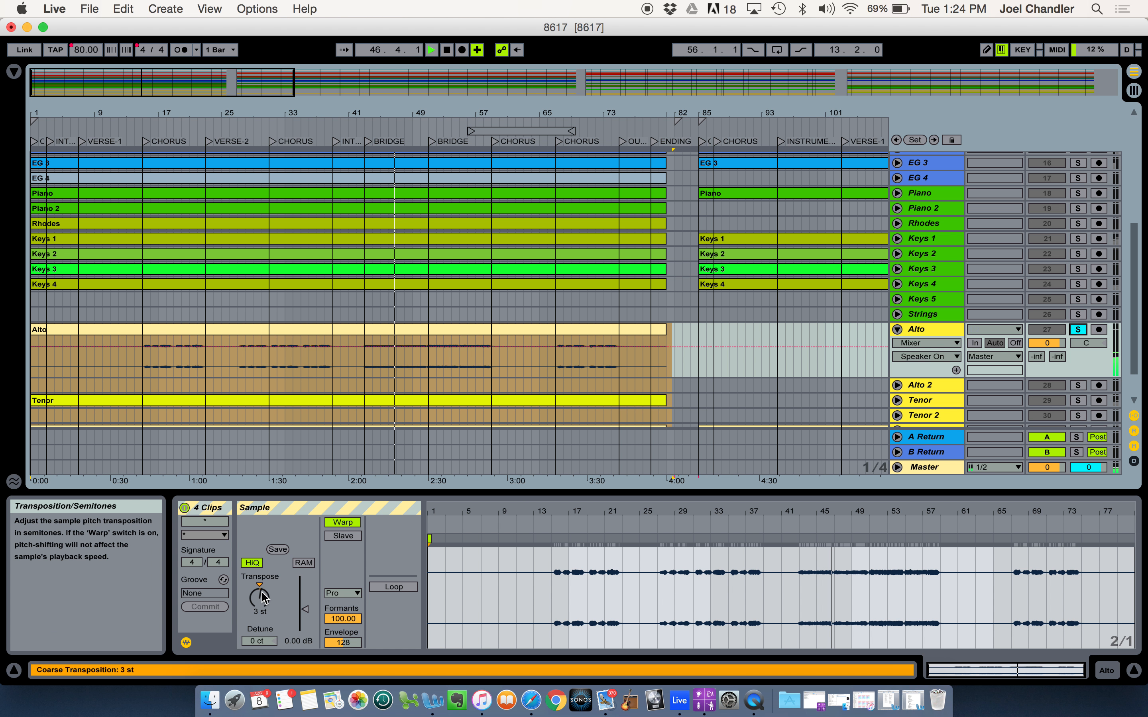
pyautogui.moveTo(263, 598)
pyautogui.mouseDown()
pyautogui.moveTo(263, 620)
pyautogui.moveTo(263, 605)
pyautogui.mouseUp()
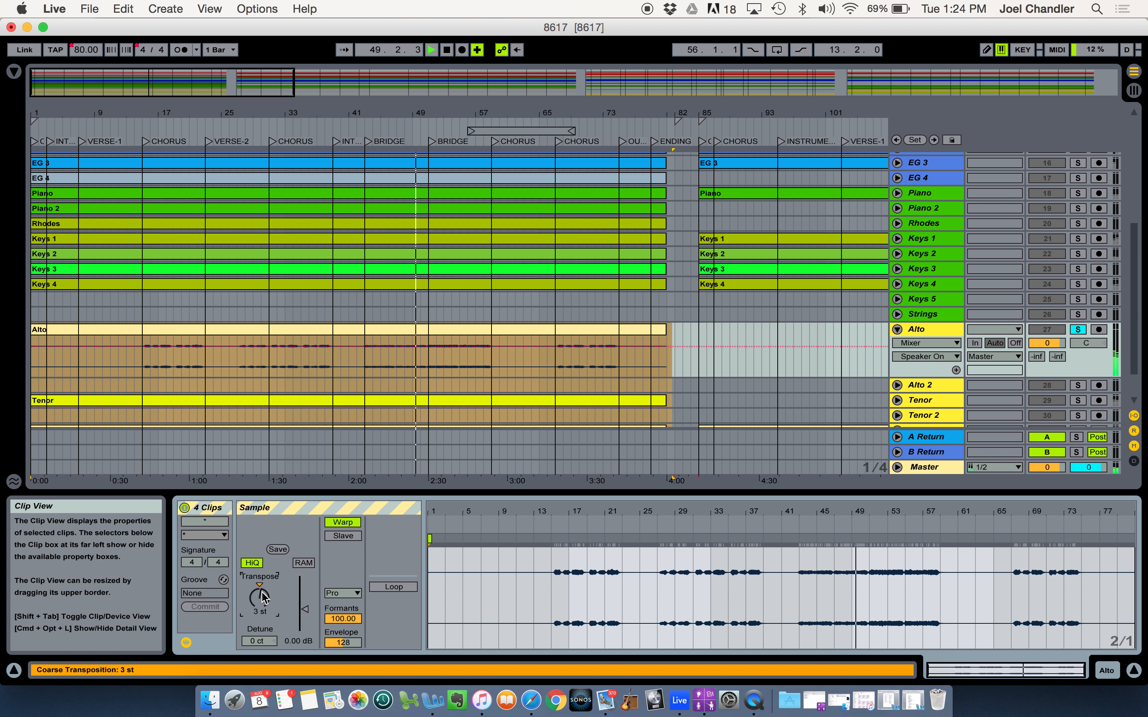
pyautogui.click(1077, 329)
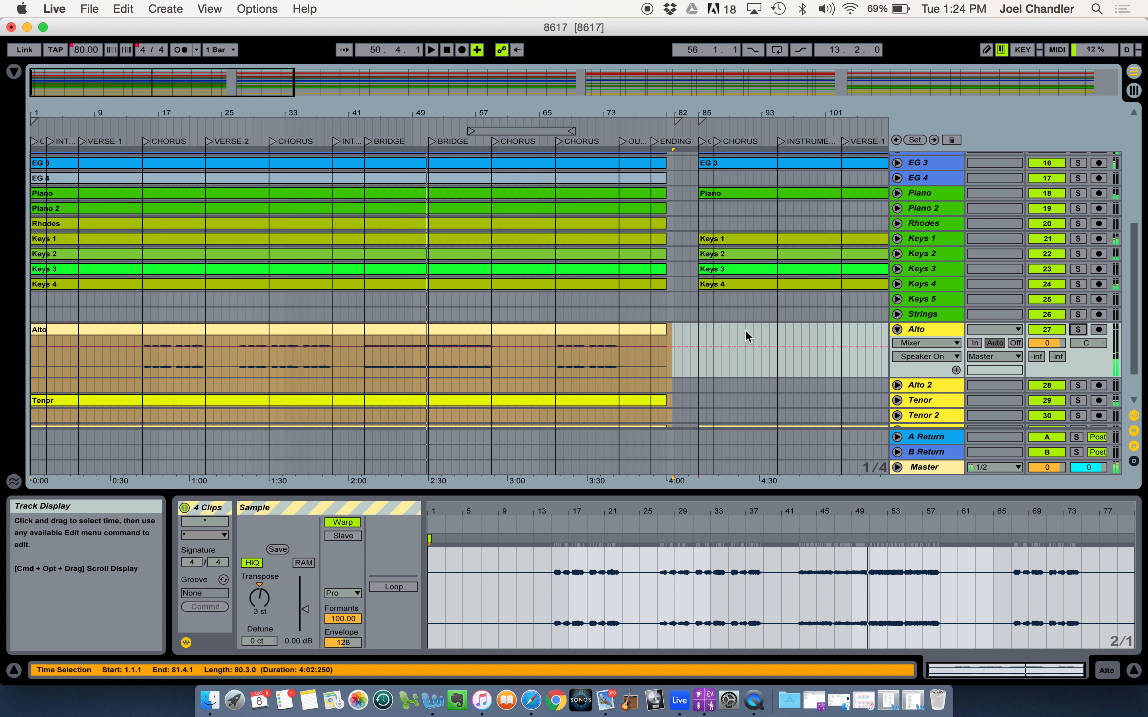
# Clear the clip selection and save the Live Set with the transposed Overcome clips.
pyautogui.click(683, 334)
pyautogui.scroll(10, 664, 283)
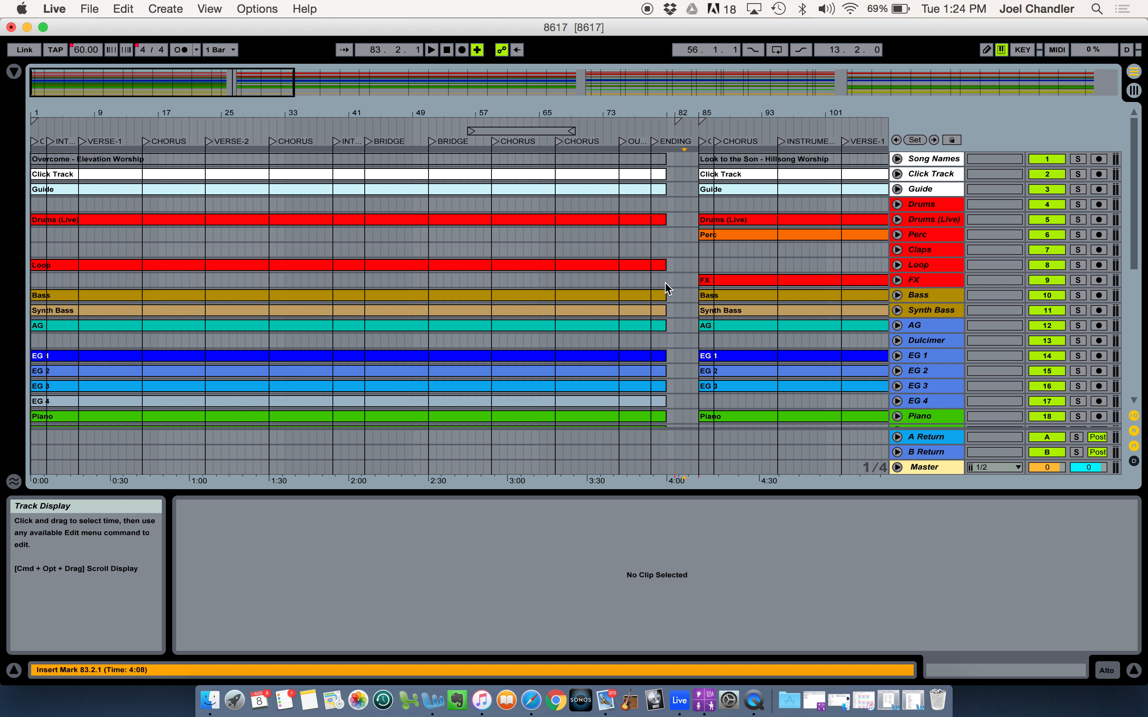
pyautogui.click(88, 8)
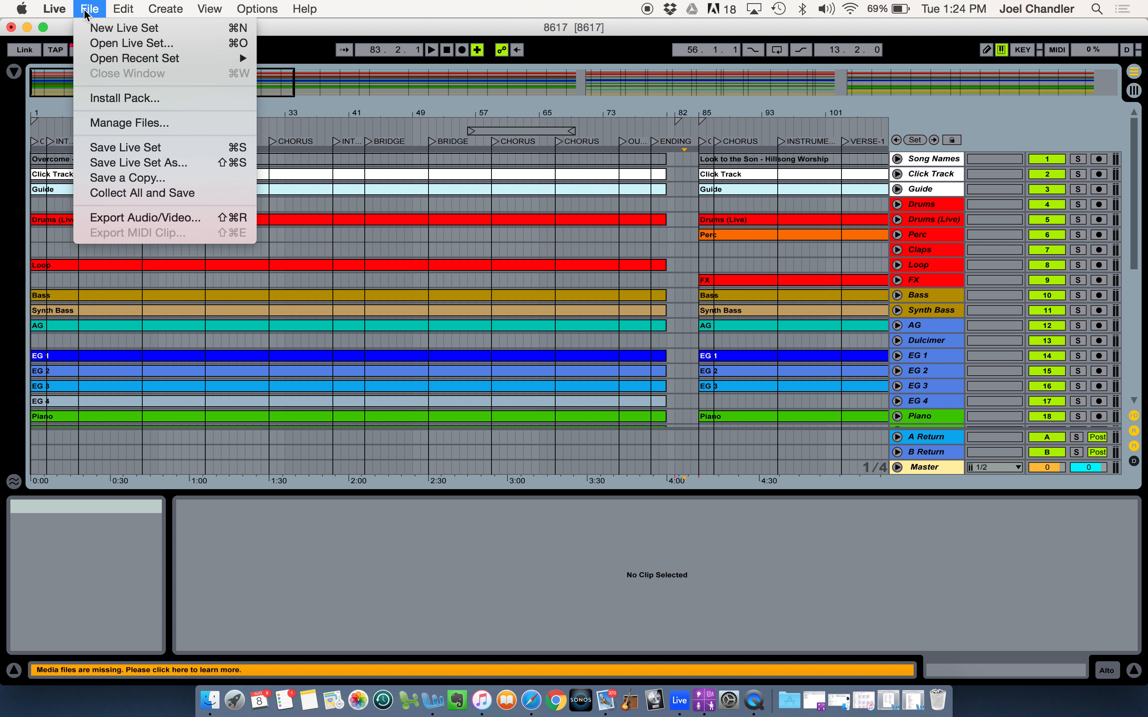
pyautogui.click(142, 151)
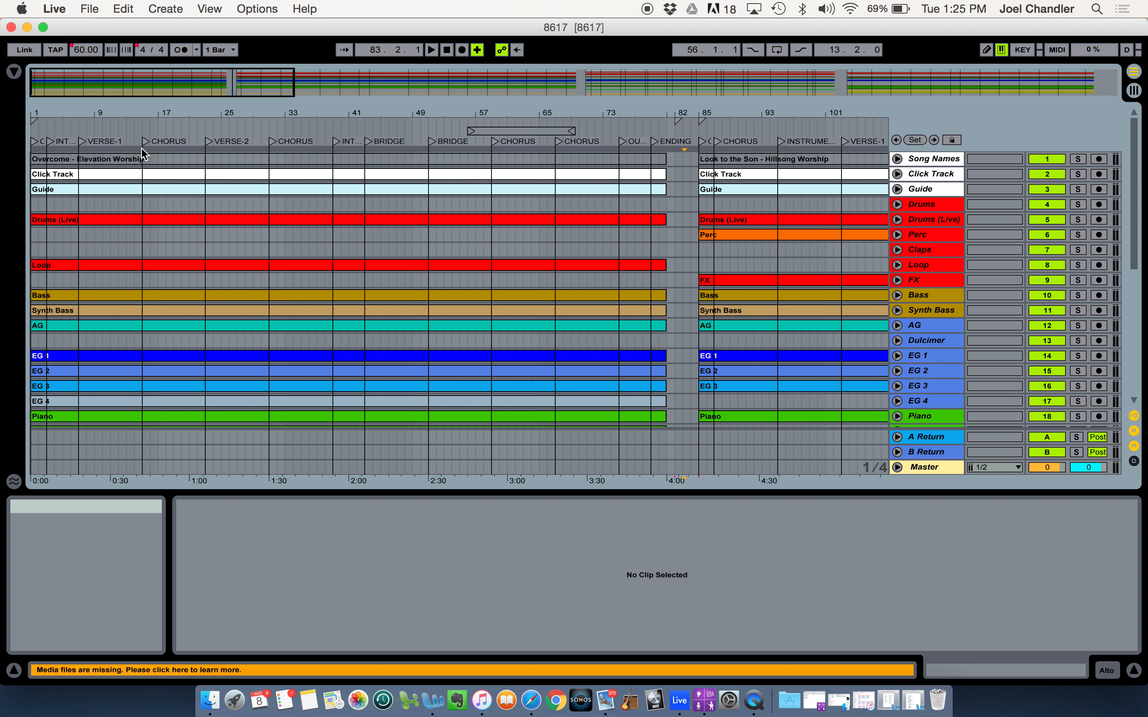